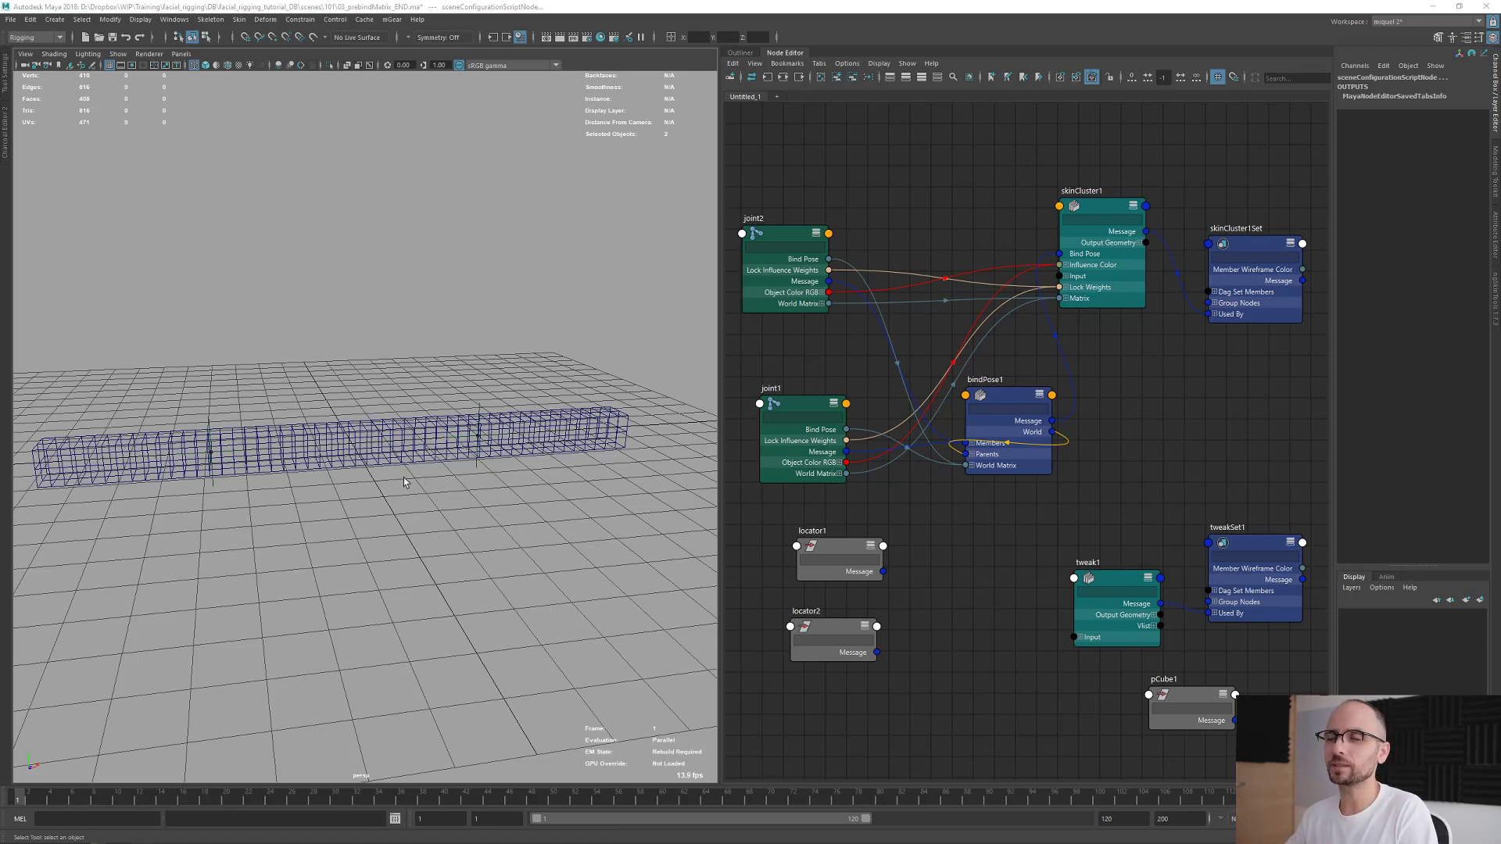
Step: Show the Outliner and inspect the skinned mesh pCube1 in the viewport, leaving nothing selected
left_click(738, 54)
scroll(911, 305, "down", 2)
left_click_drag(841, 422, 807, 437, "alt")
scroll(807, 437, "up", 2)
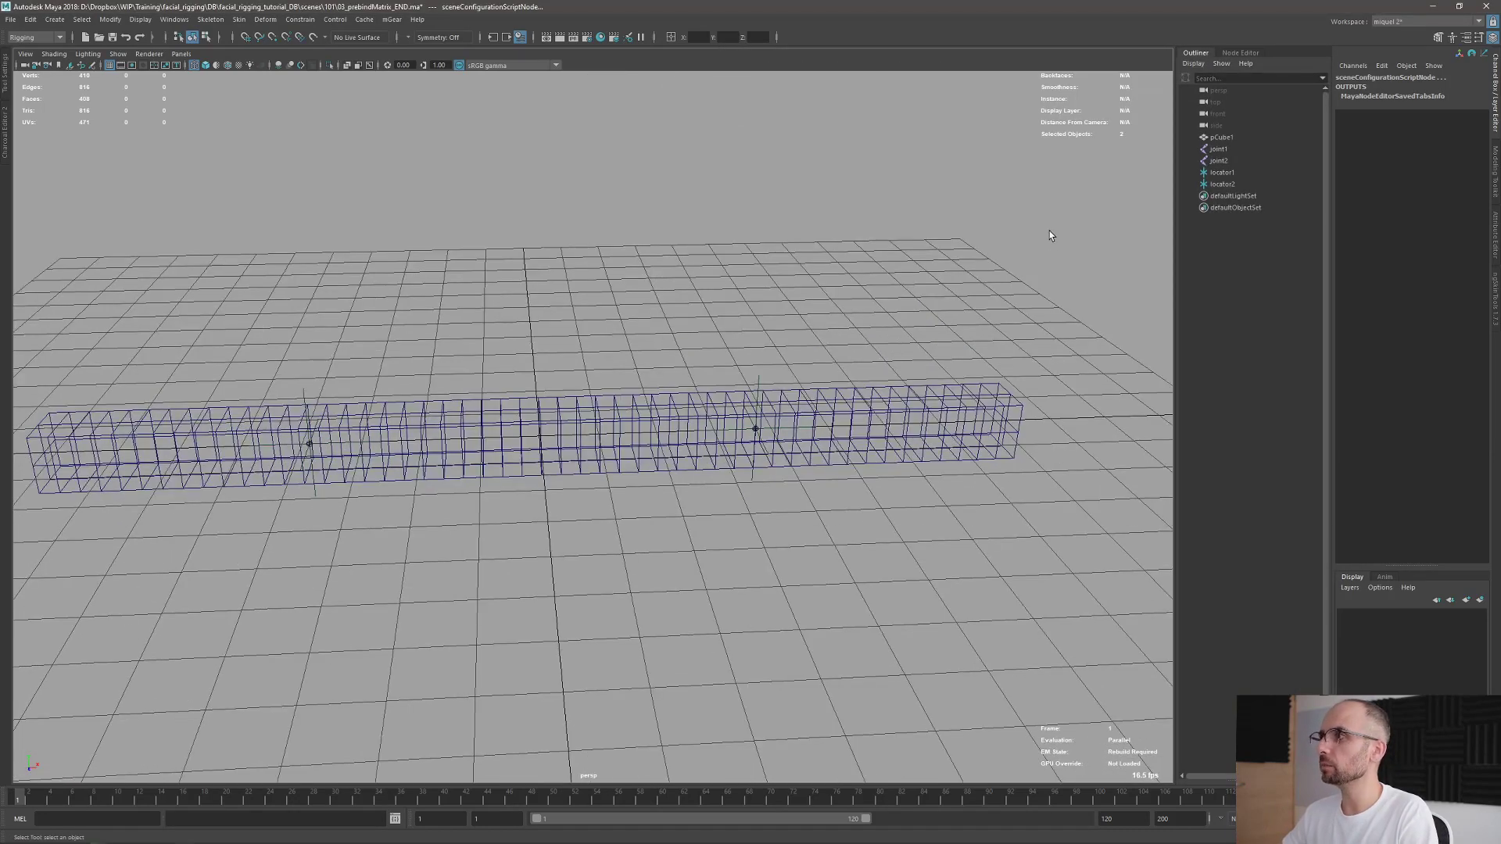
left_click(1220, 137)
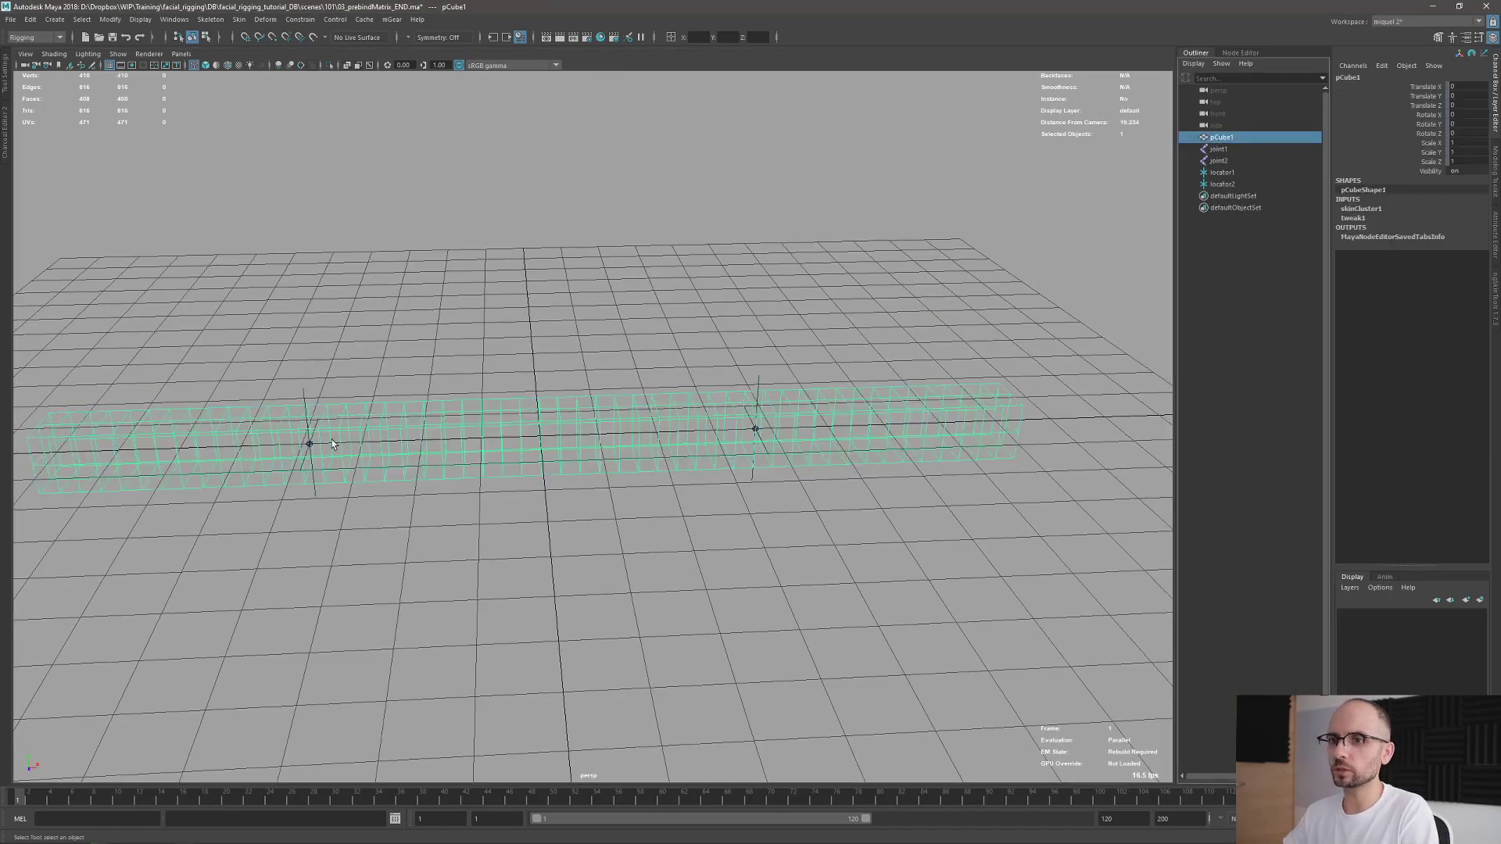
left_click(810, 439)
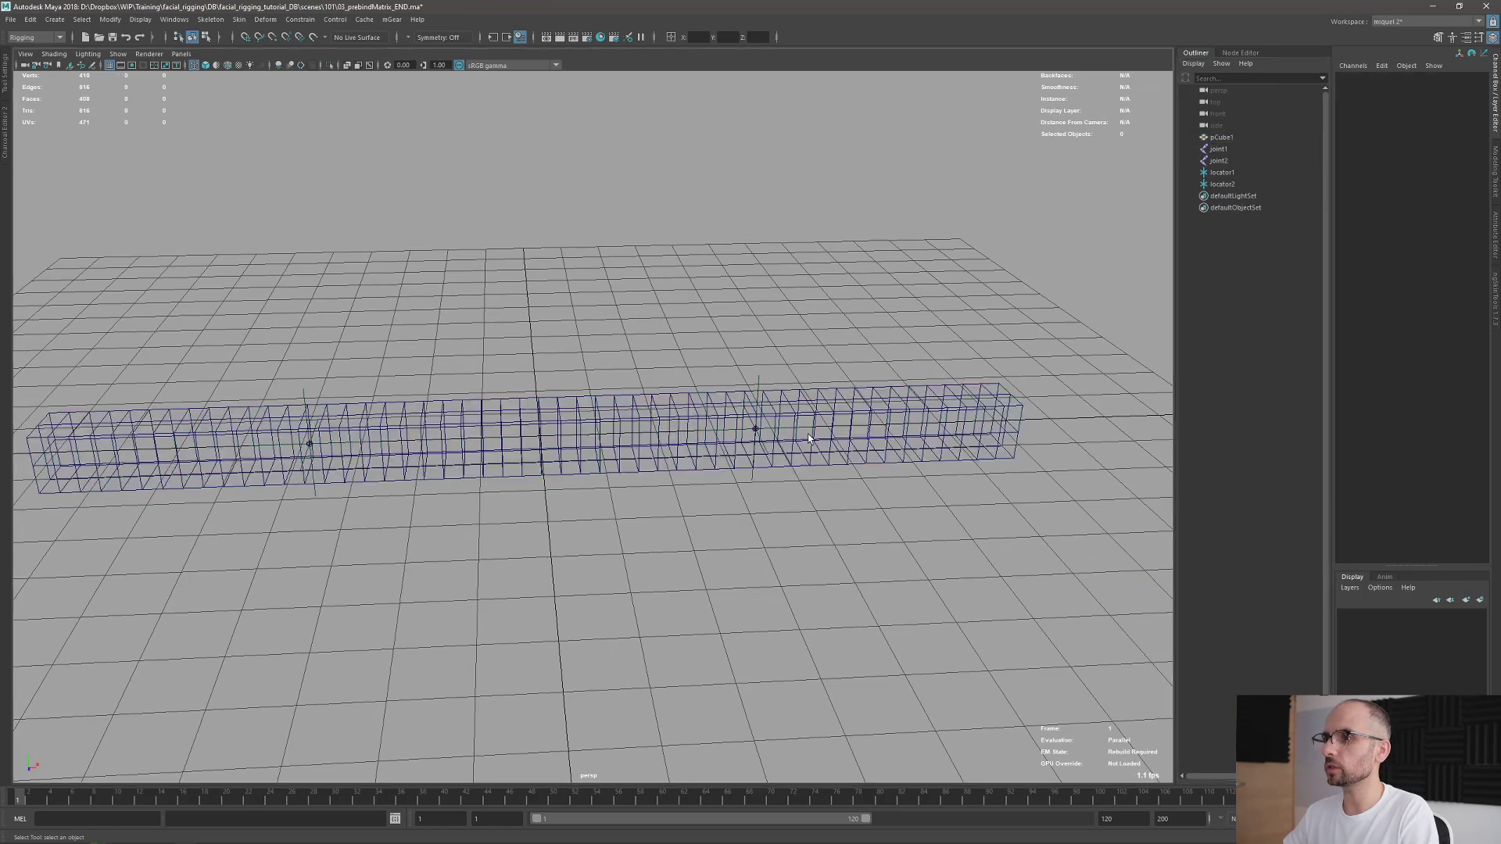
Step: Test the cube's deformation by moving joint2 and joint1 in turn, undoing each move
left_click(1219, 161)
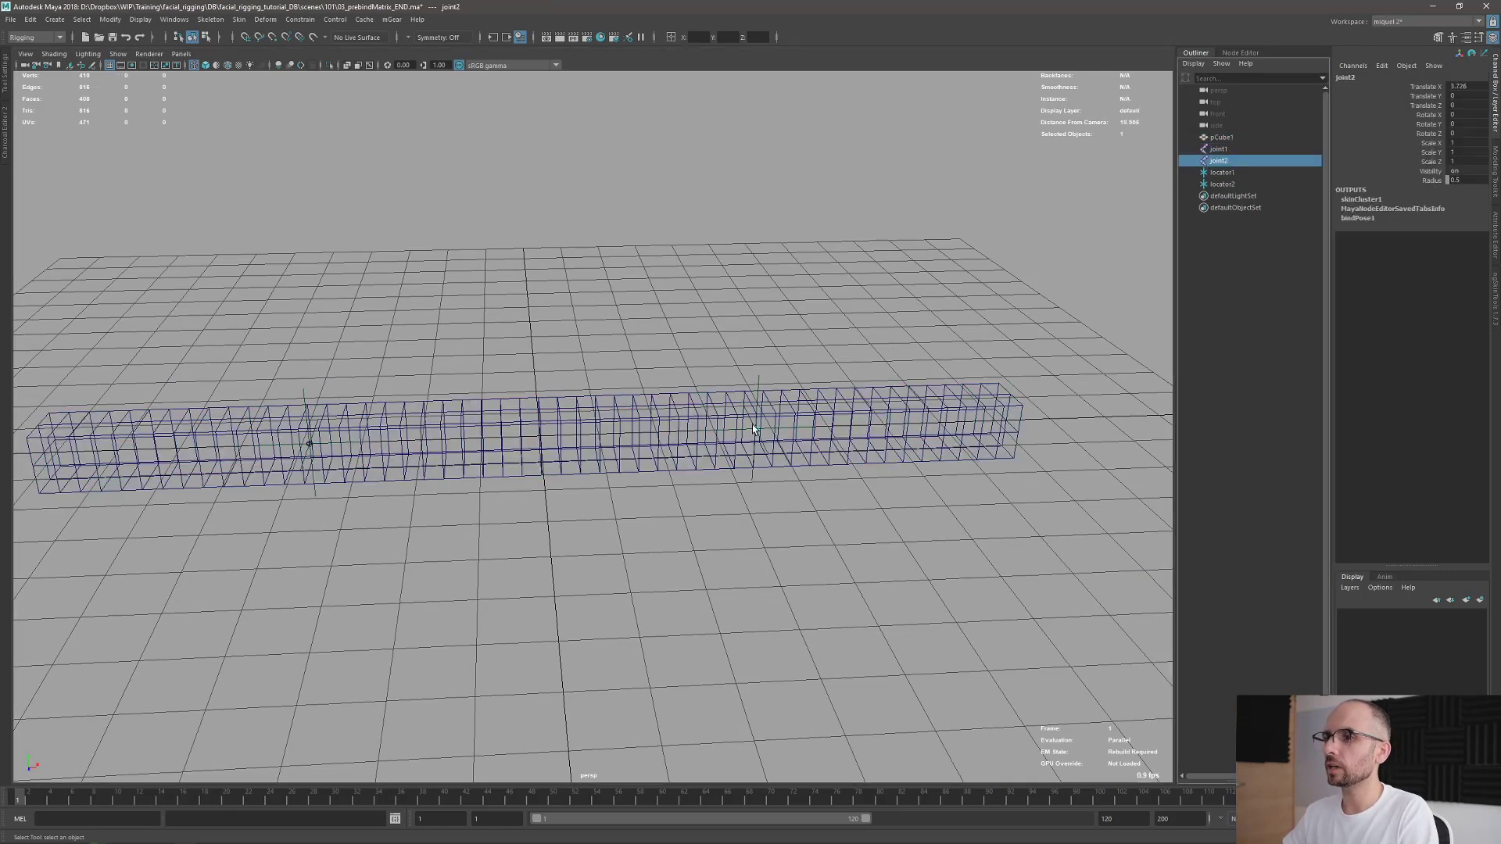
key("w")
left_click_drag(764, 435, 906, 415)
key("ctrl+z")
key("q")
left_click(311, 443)
key("w")
left_click_drag(309, 444, 299, 344)
key("ctrl+z")
key("q")
left_click_drag(755, 488, 744, 473, "alt")
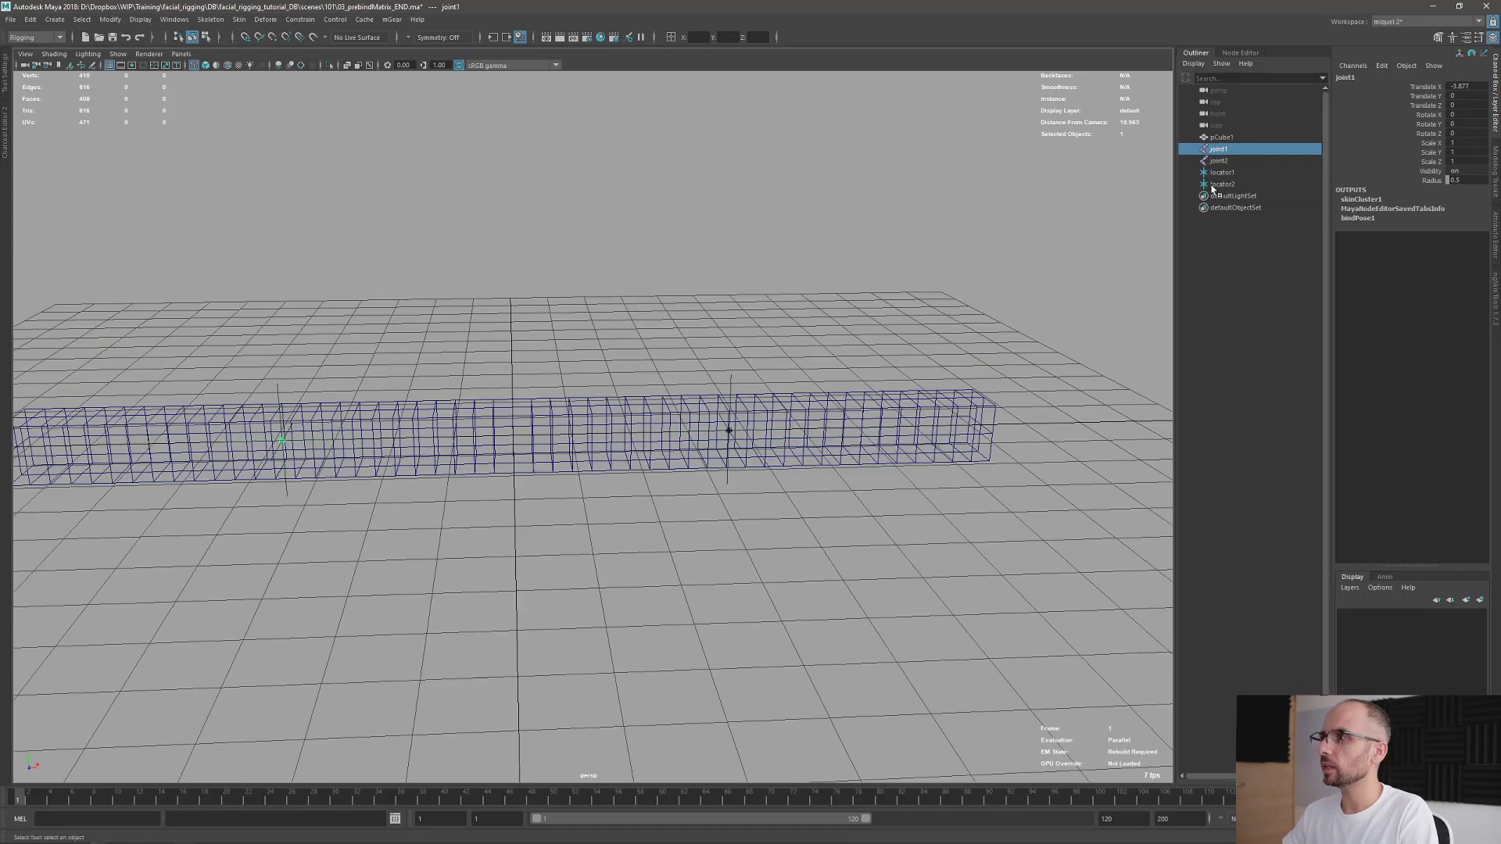
Step: Select locator2 at the second joint and bring the node network back into view in the Node Editor
left_click(731, 383)
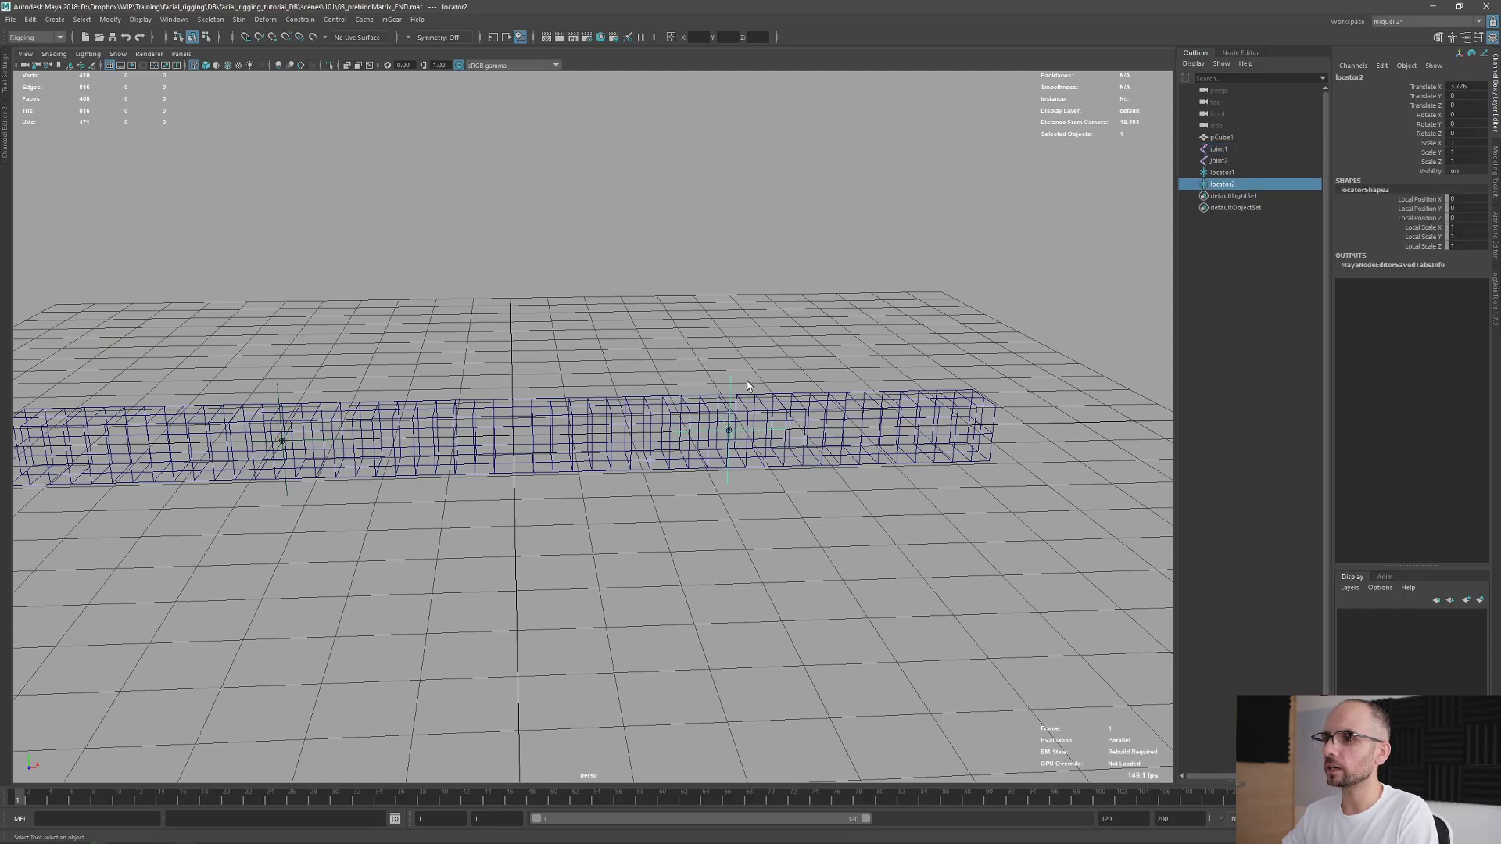
key("w")
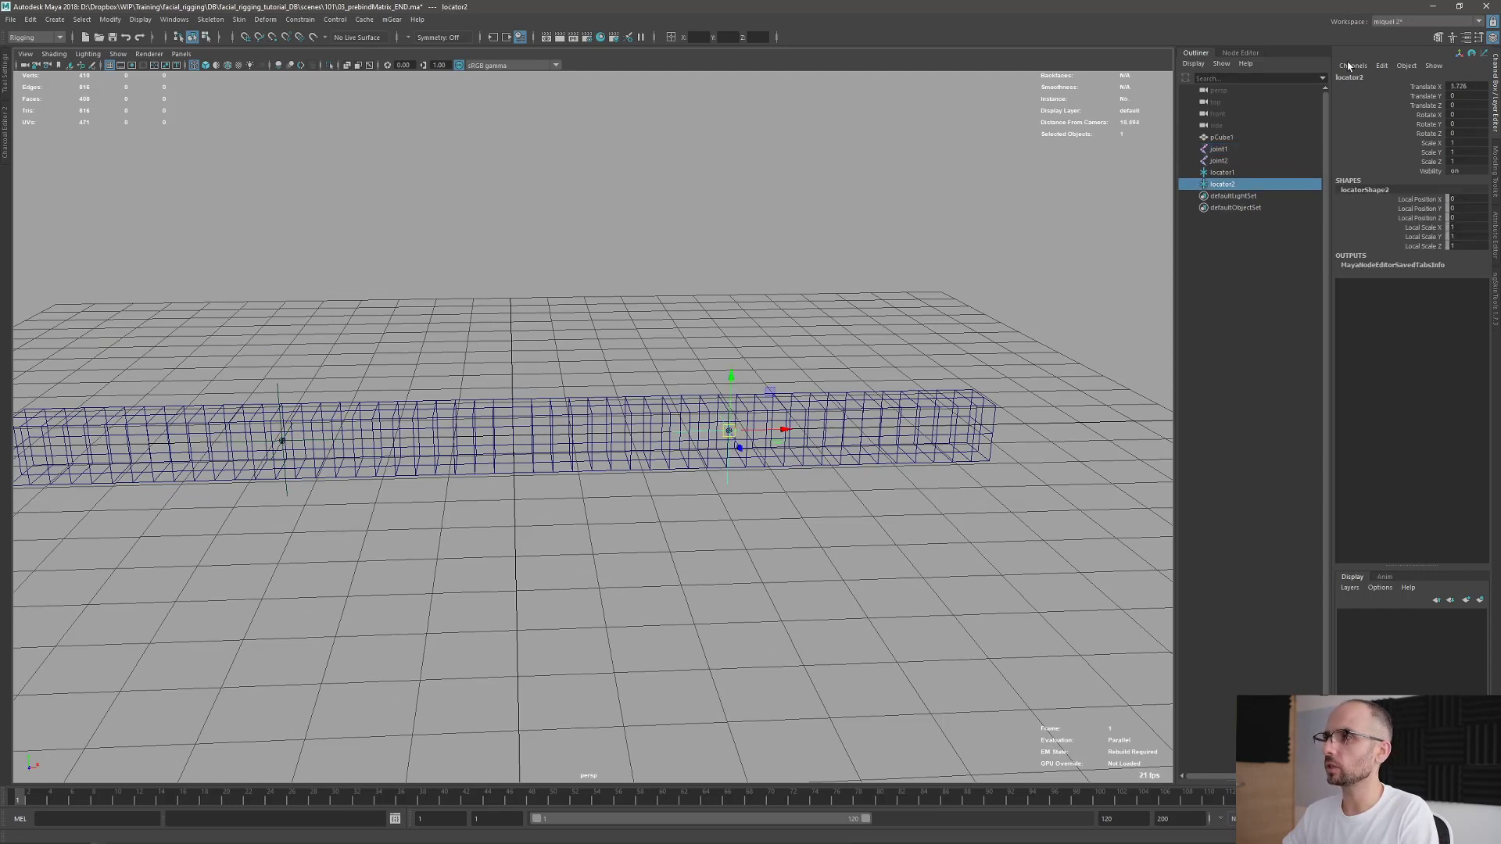
left_click(1241, 53)
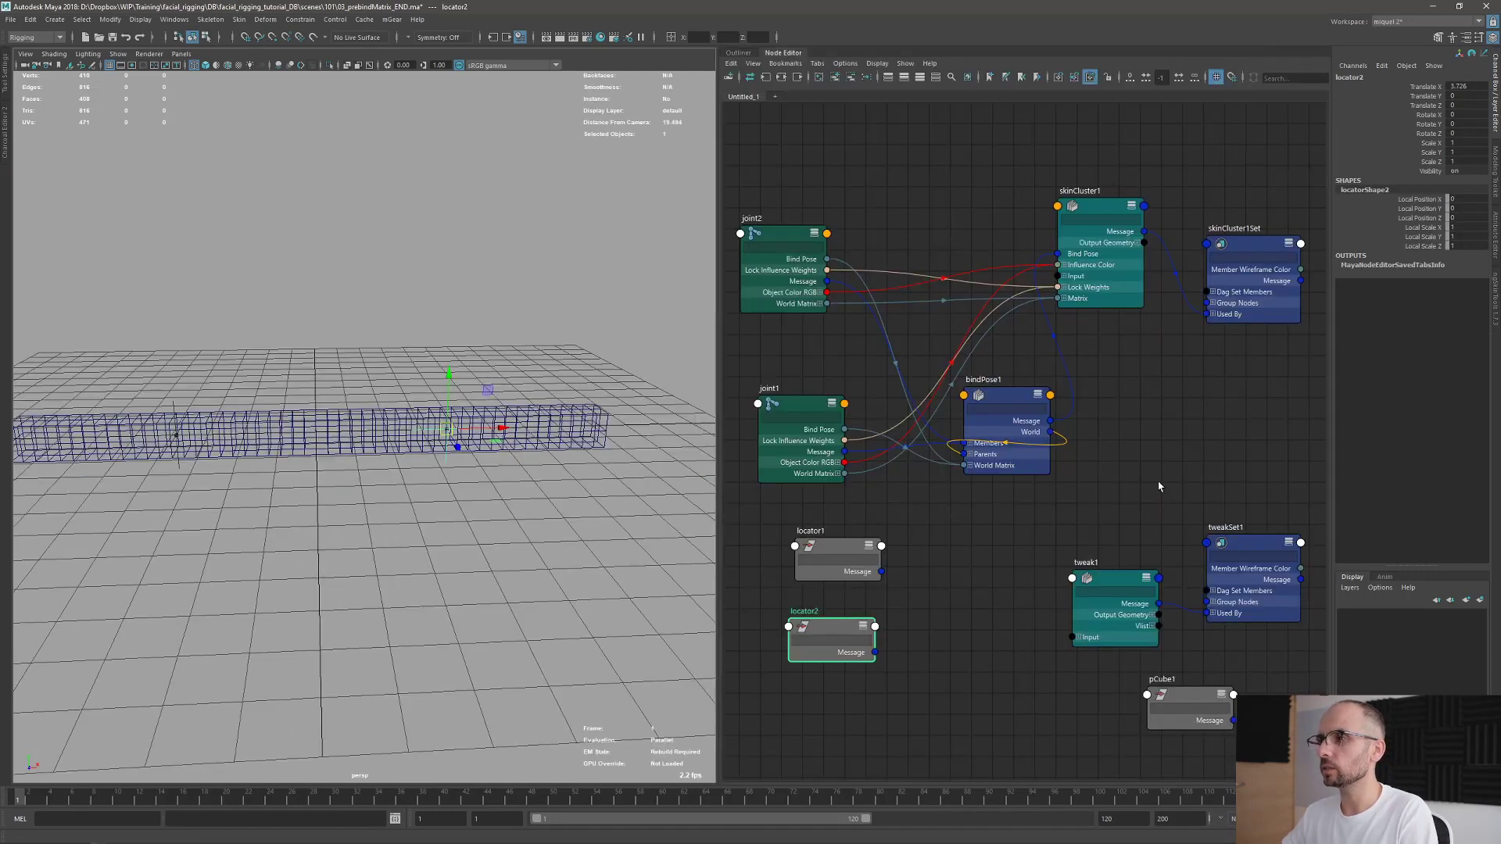
scroll(1112, 429, "up", 2)
middle_click_drag(1098, 430, 1129, 436, "alt")
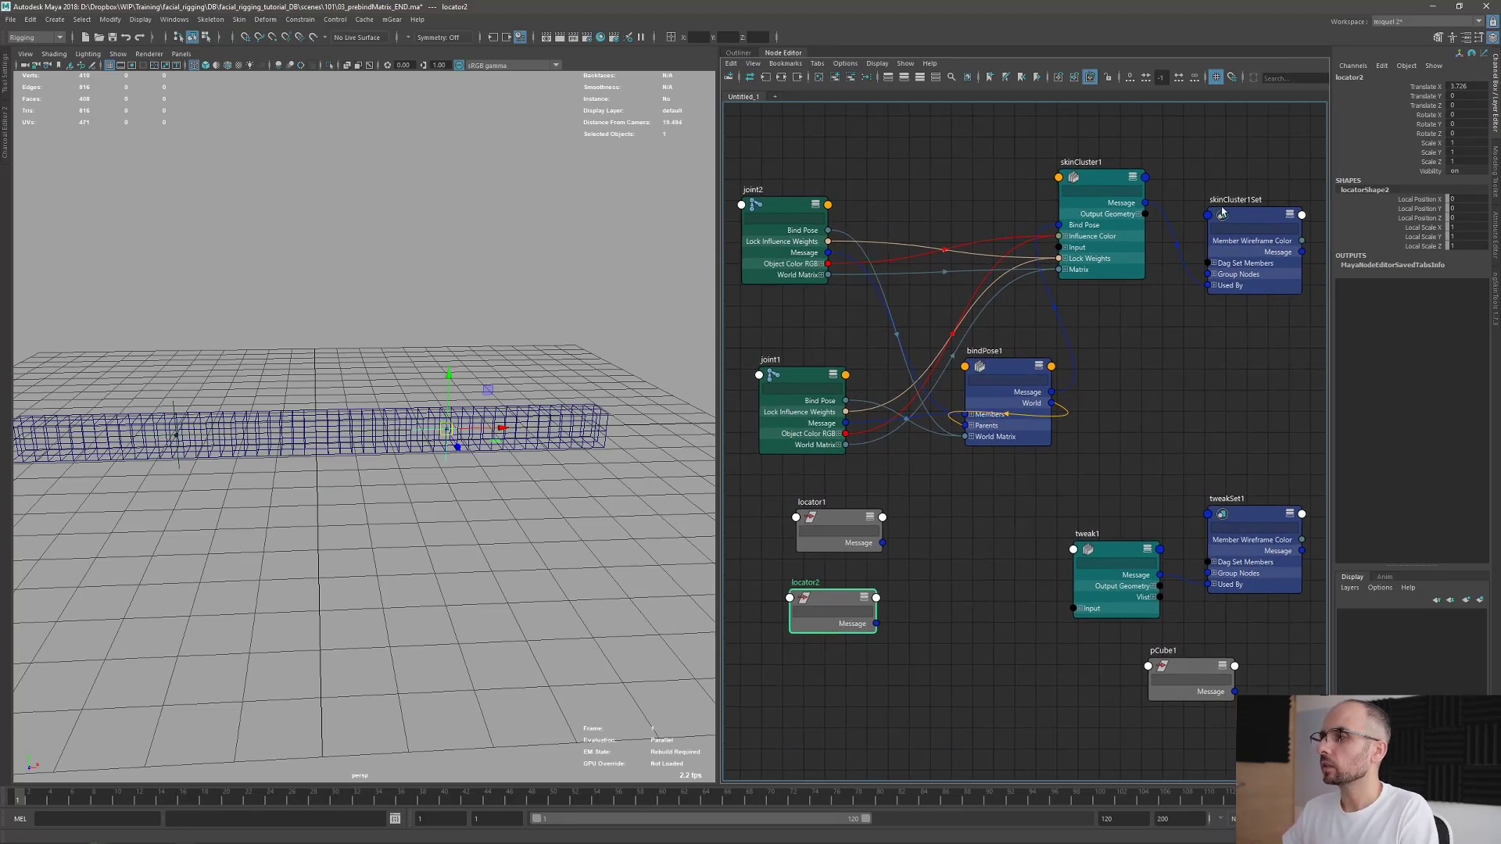
Step: Expand the Matrix entries of skinCluster1 and adjust the layout of the skinCluster1, joint2, joint1 and bindPose1 nodes
left_click_drag(1092, 183, 1106, 205)
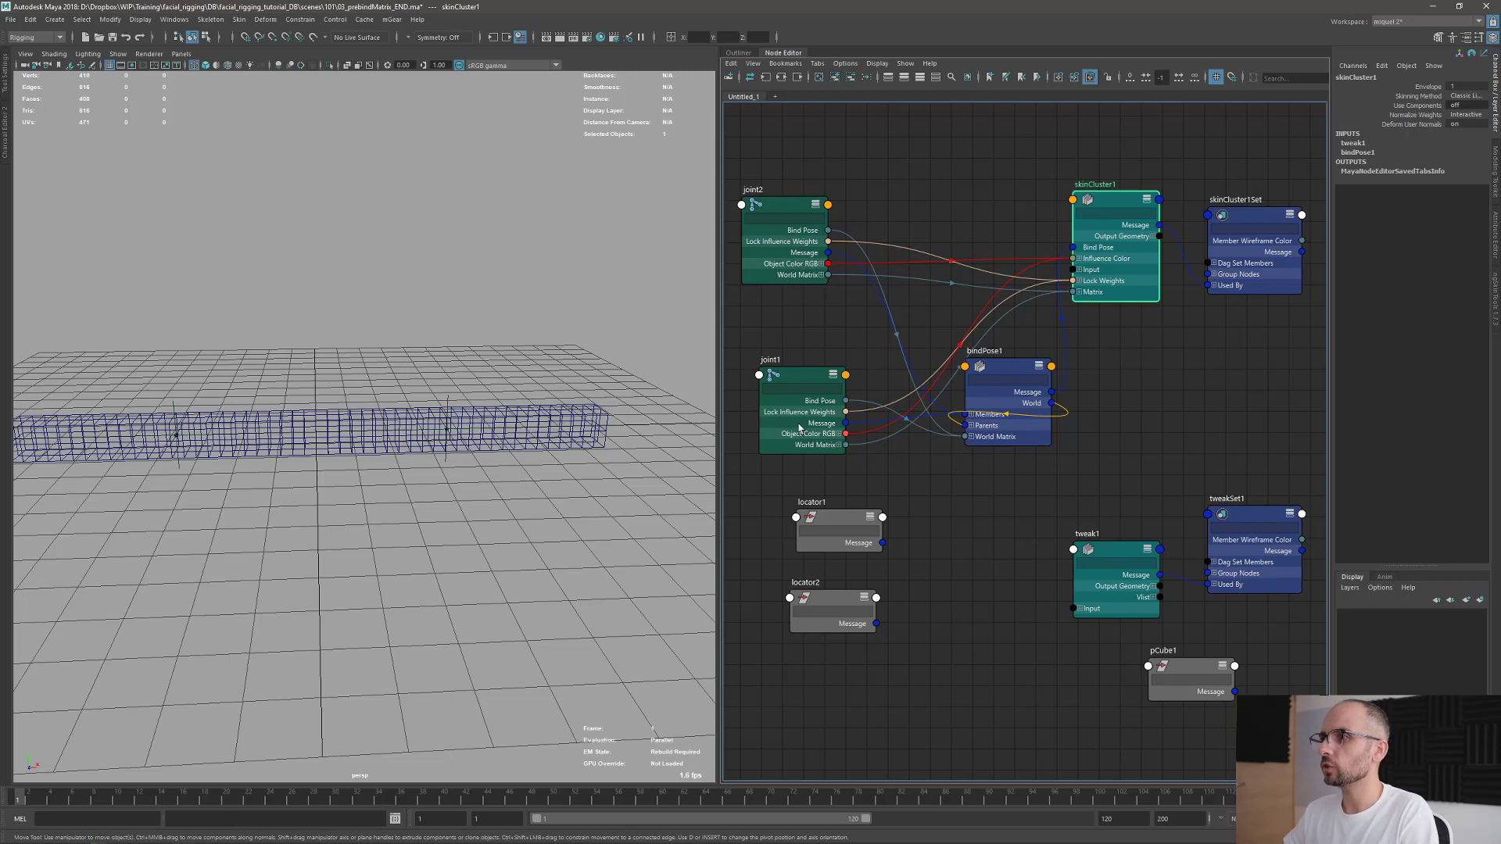
left_click(1079, 291)
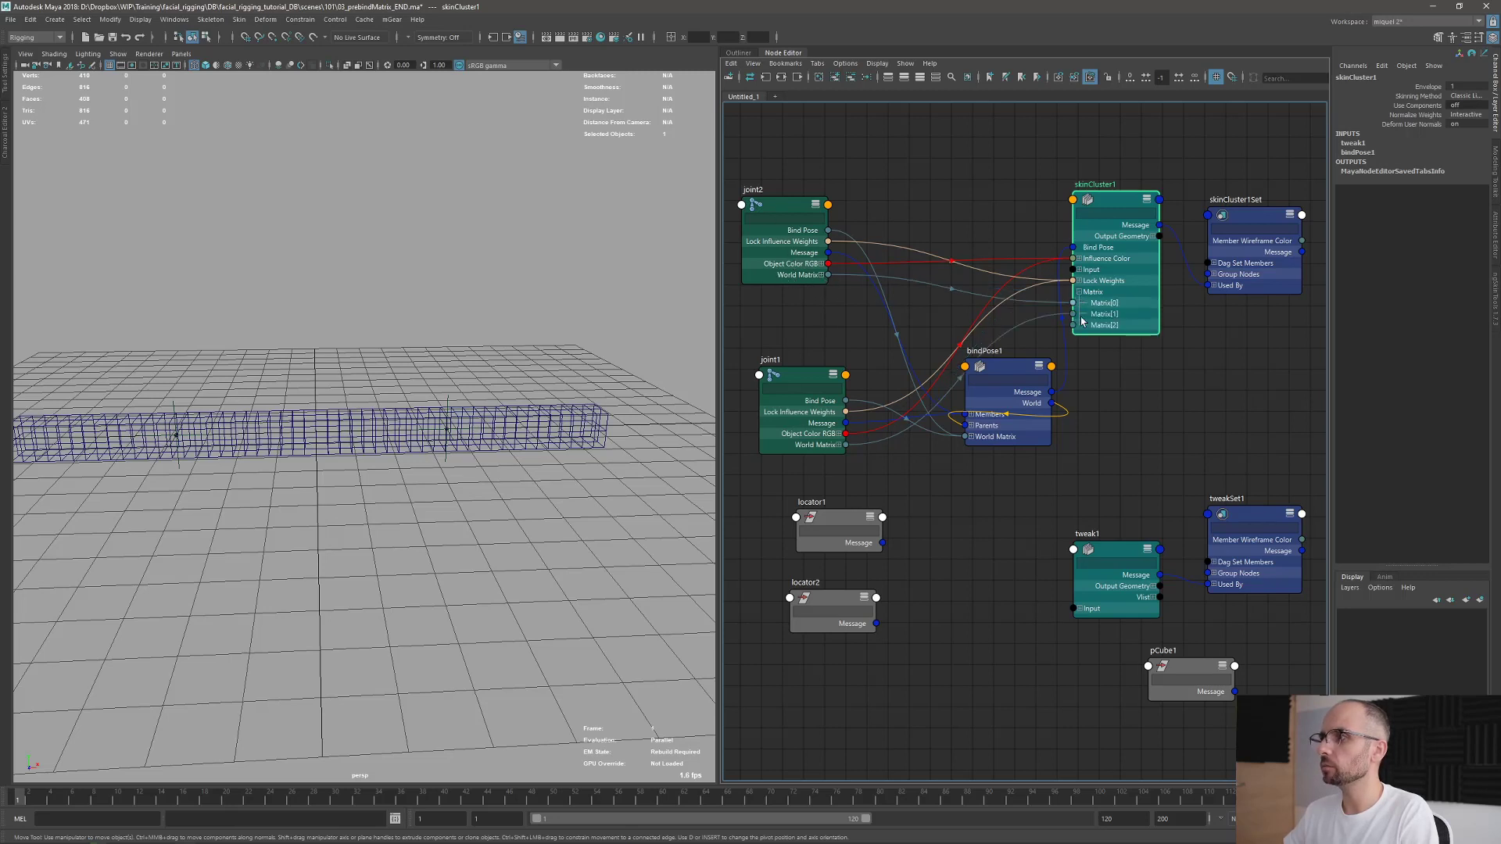
left_click_drag(790, 224, 800, 235)
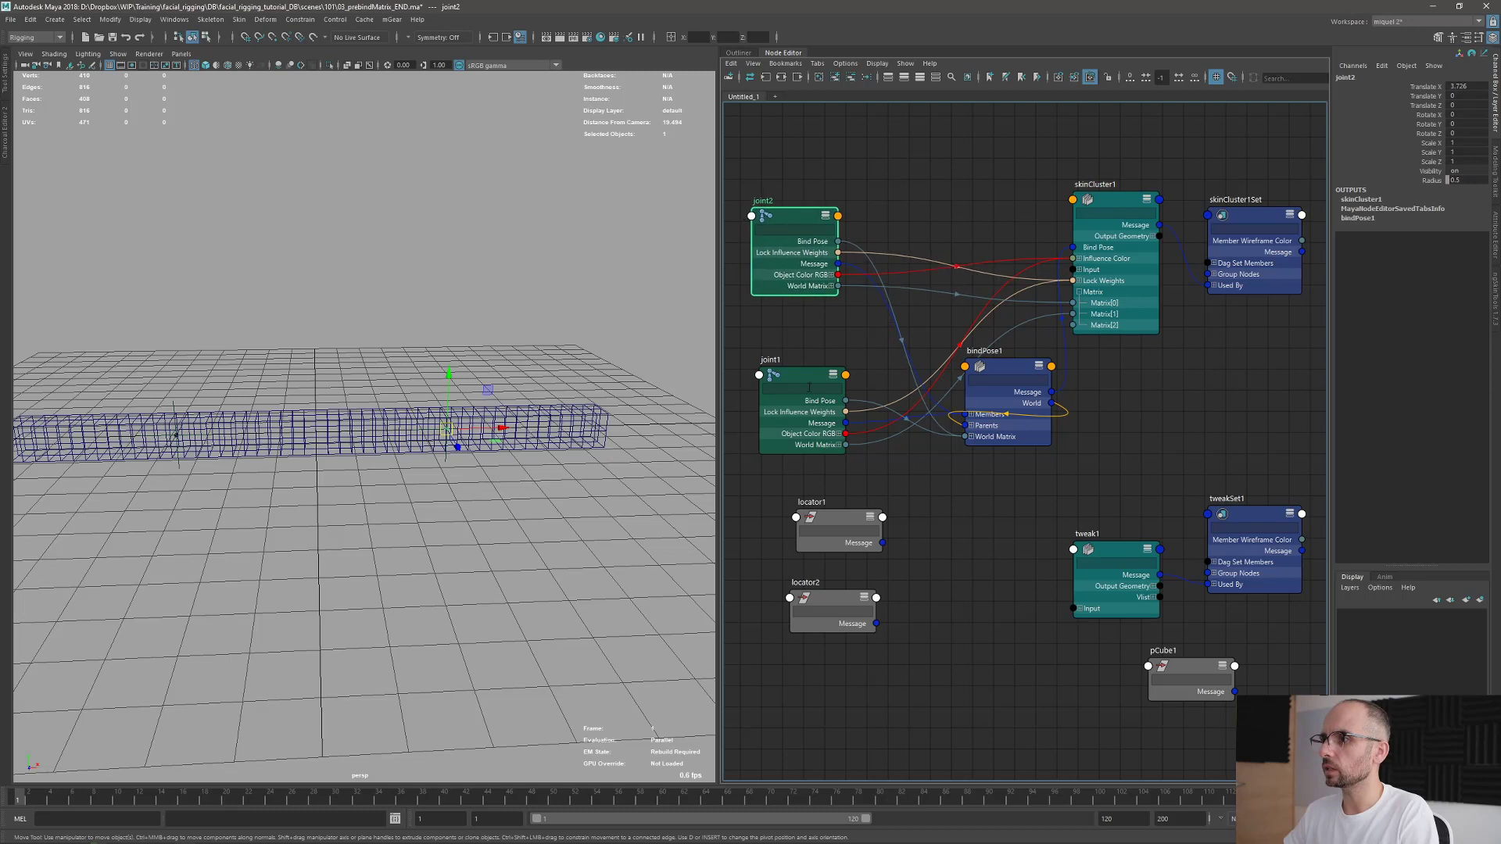
left_click_drag(803, 377, 797, 336)
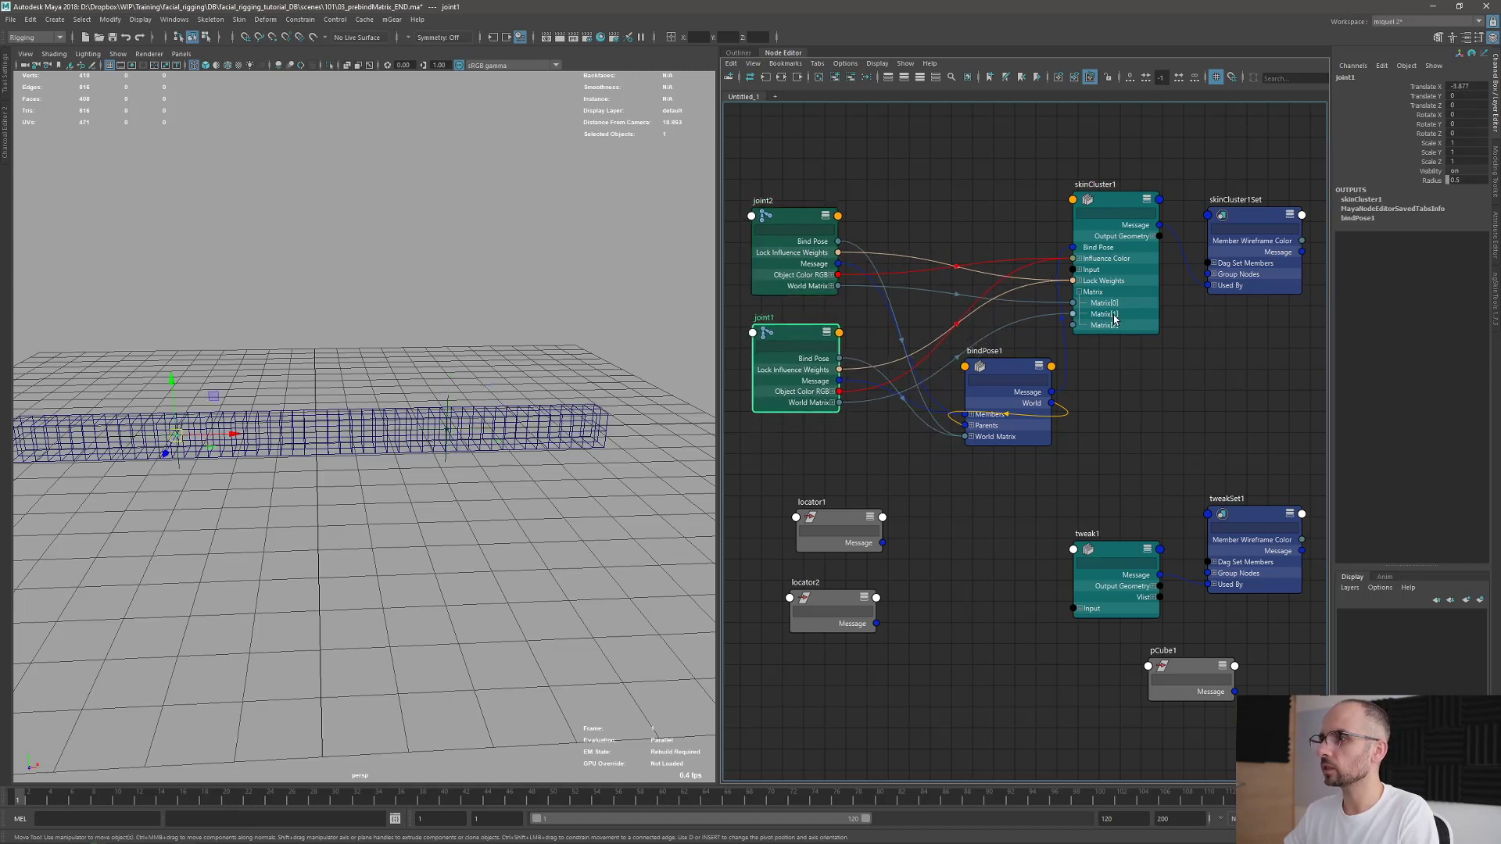
left_click_drag(791, 220, 797, 223)
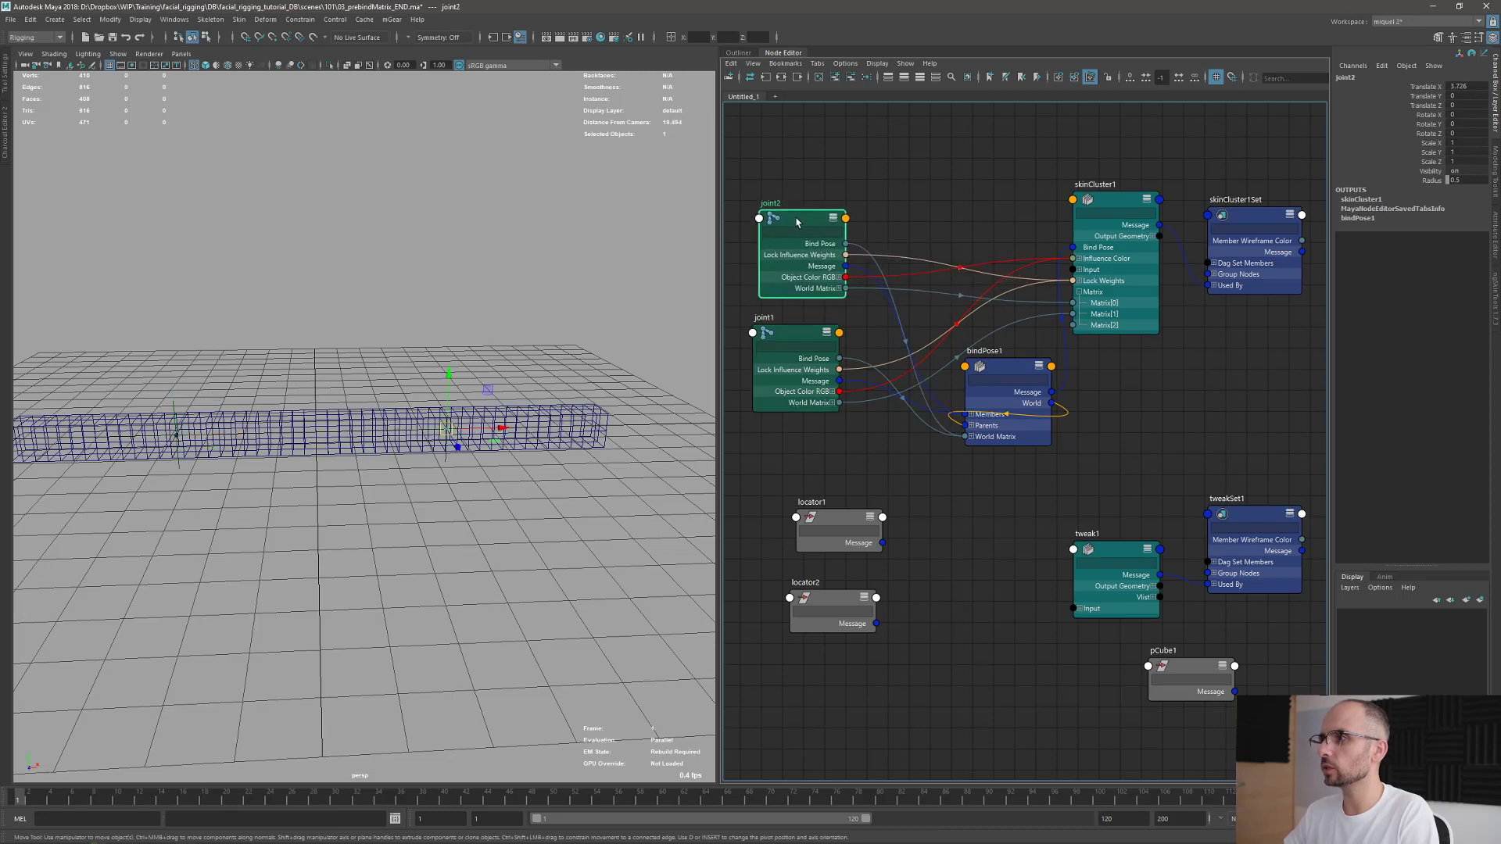
left_click_drag(806, 348, 821, 344)
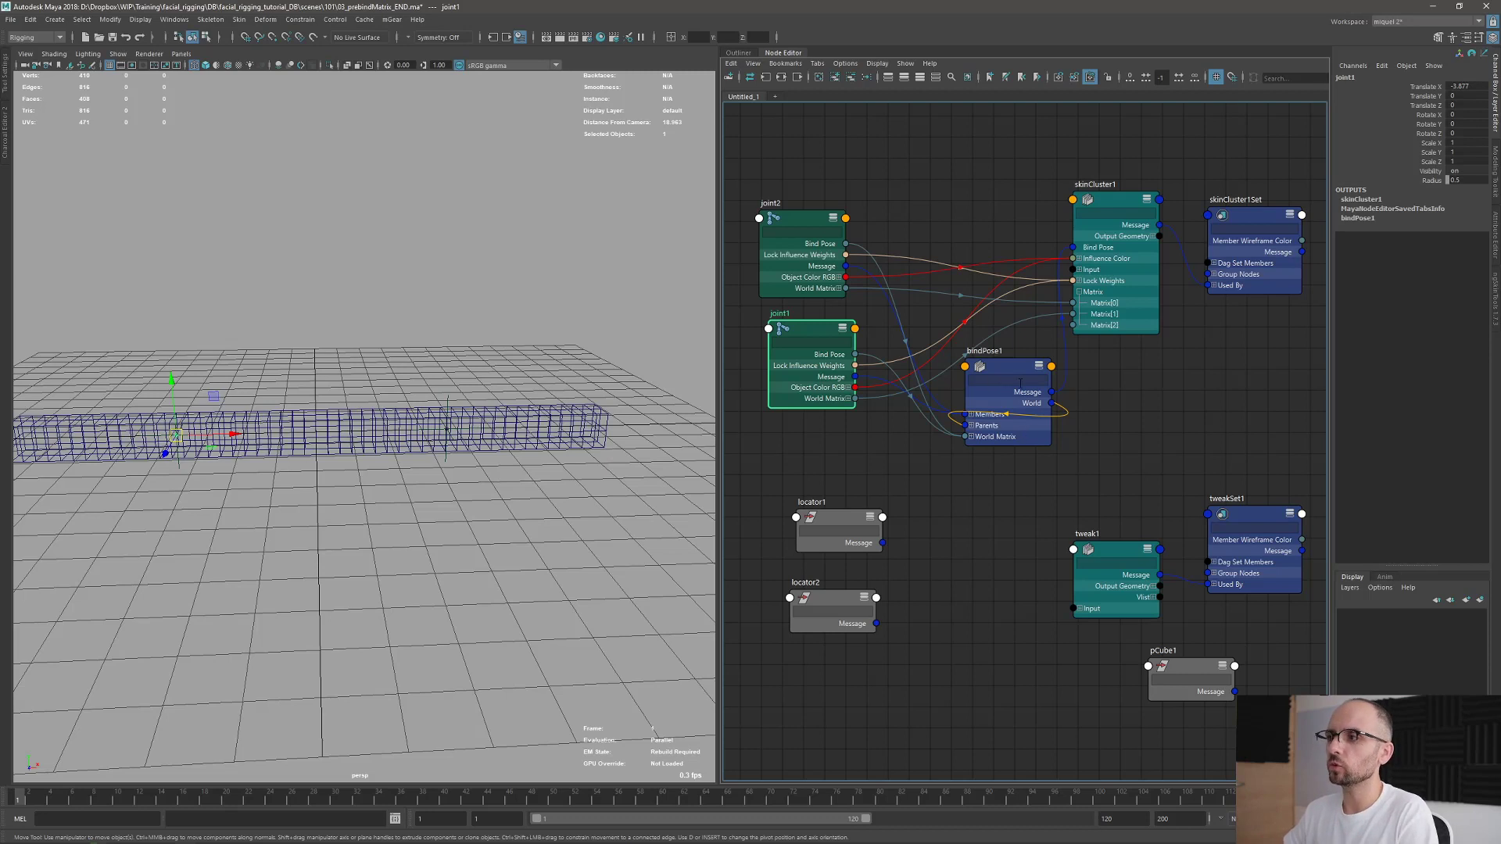
left_click_drag(1008, 374, 983, 362)
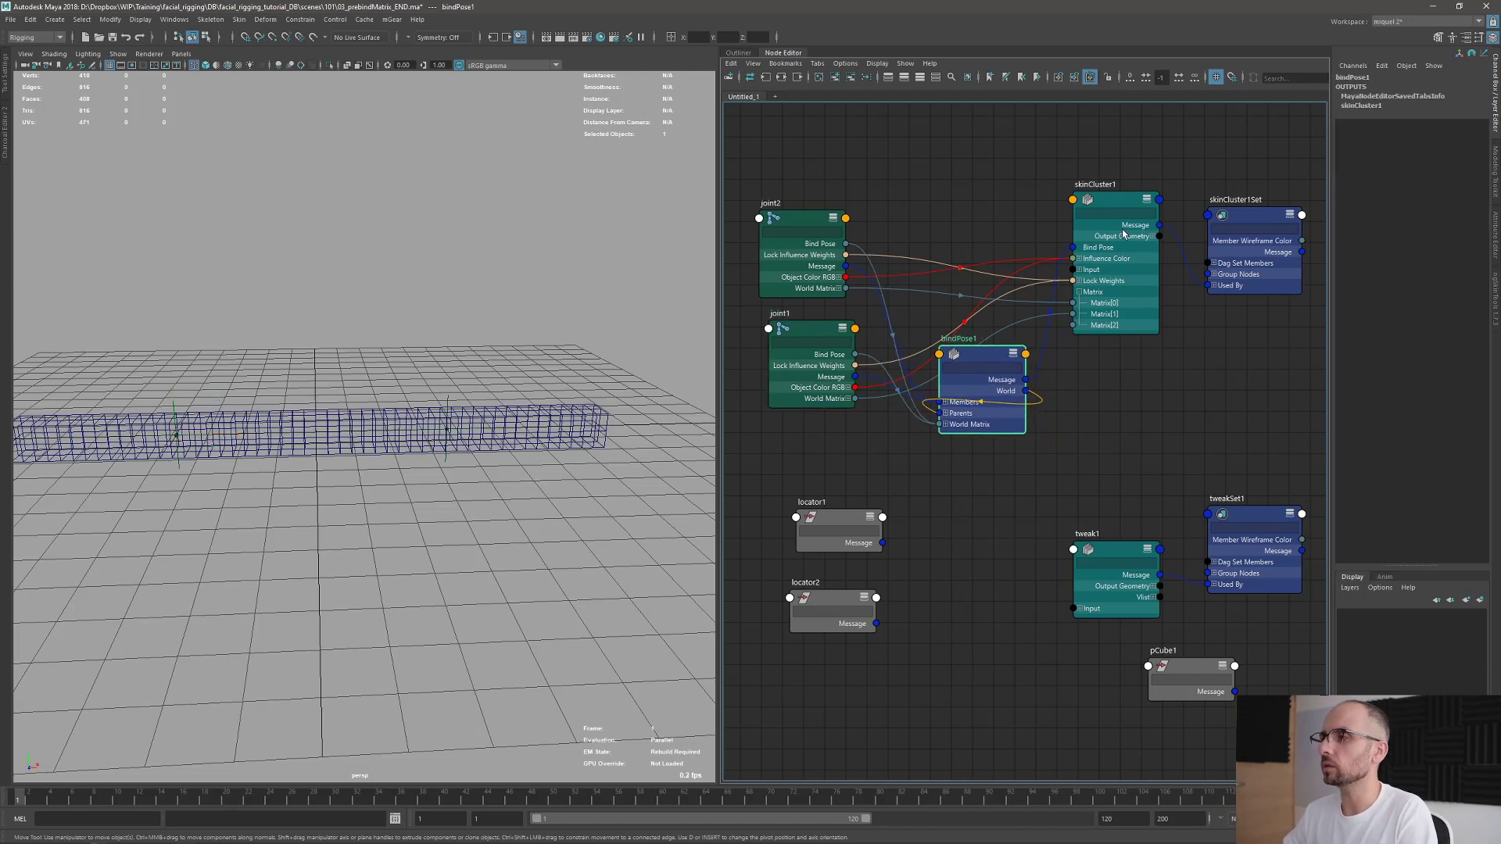
left_click_drag(1110, 203, 1106, 216)
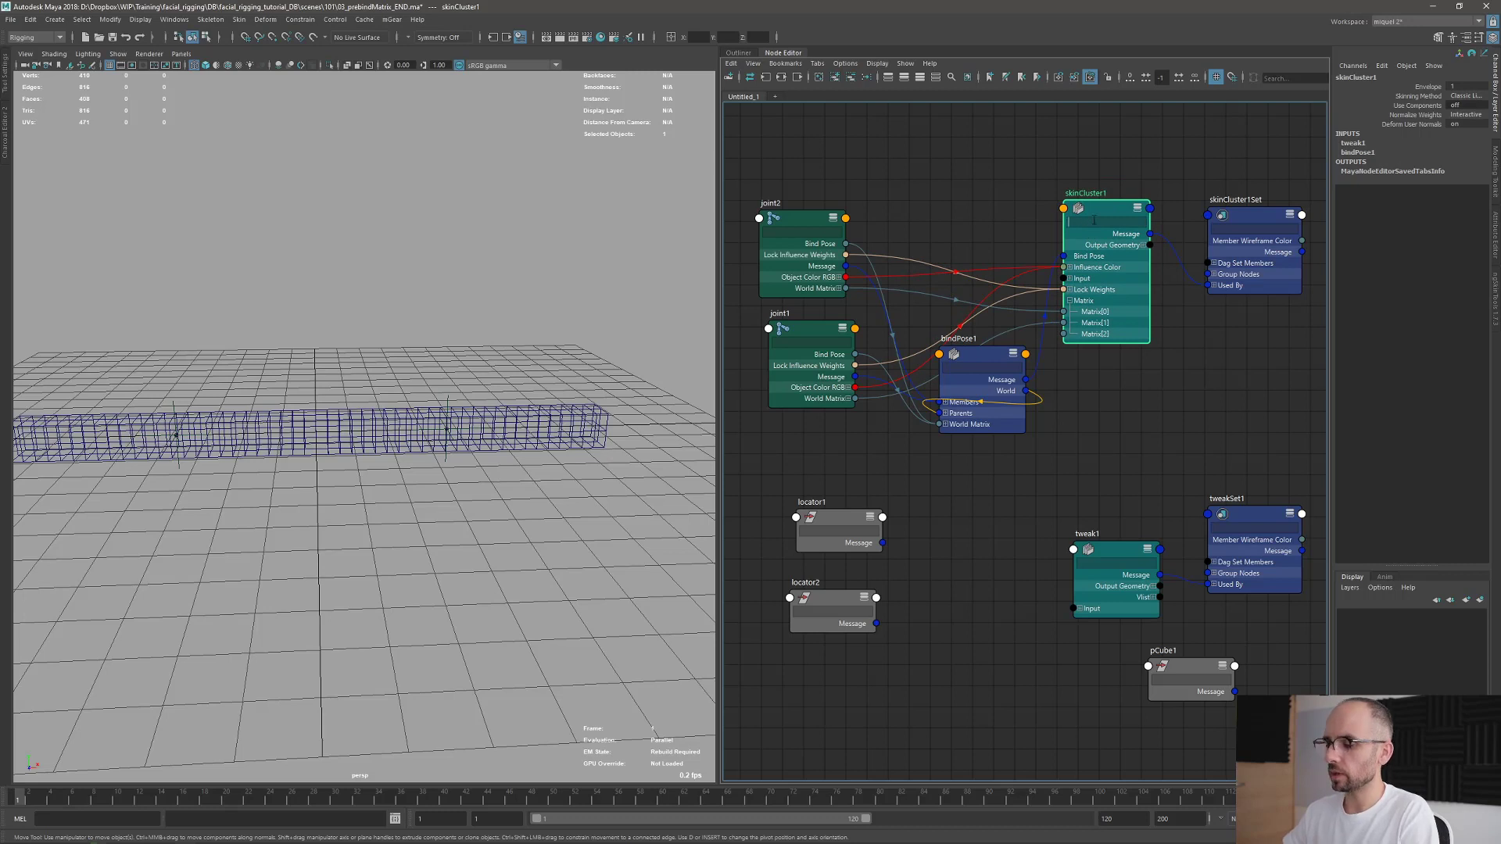
type("pre")
key("BackSpace")
key("BackSpace")
key("BackSpace")
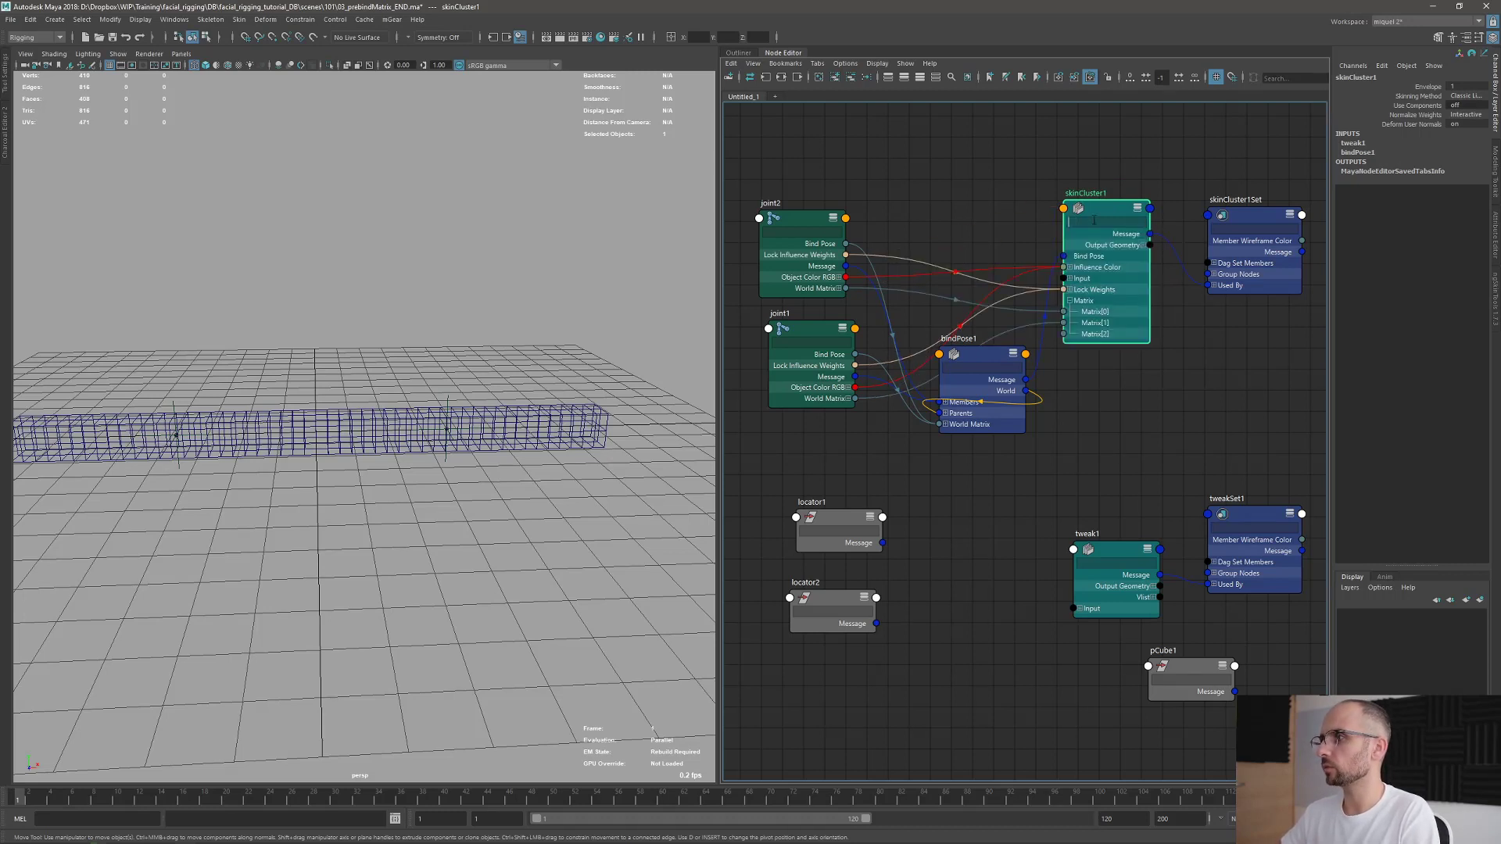
Step: Show all attributes of skinCluster1, filter them by "pre" to expand Bind Pre Matrix, and clear the filter
right_click(1118, 211)
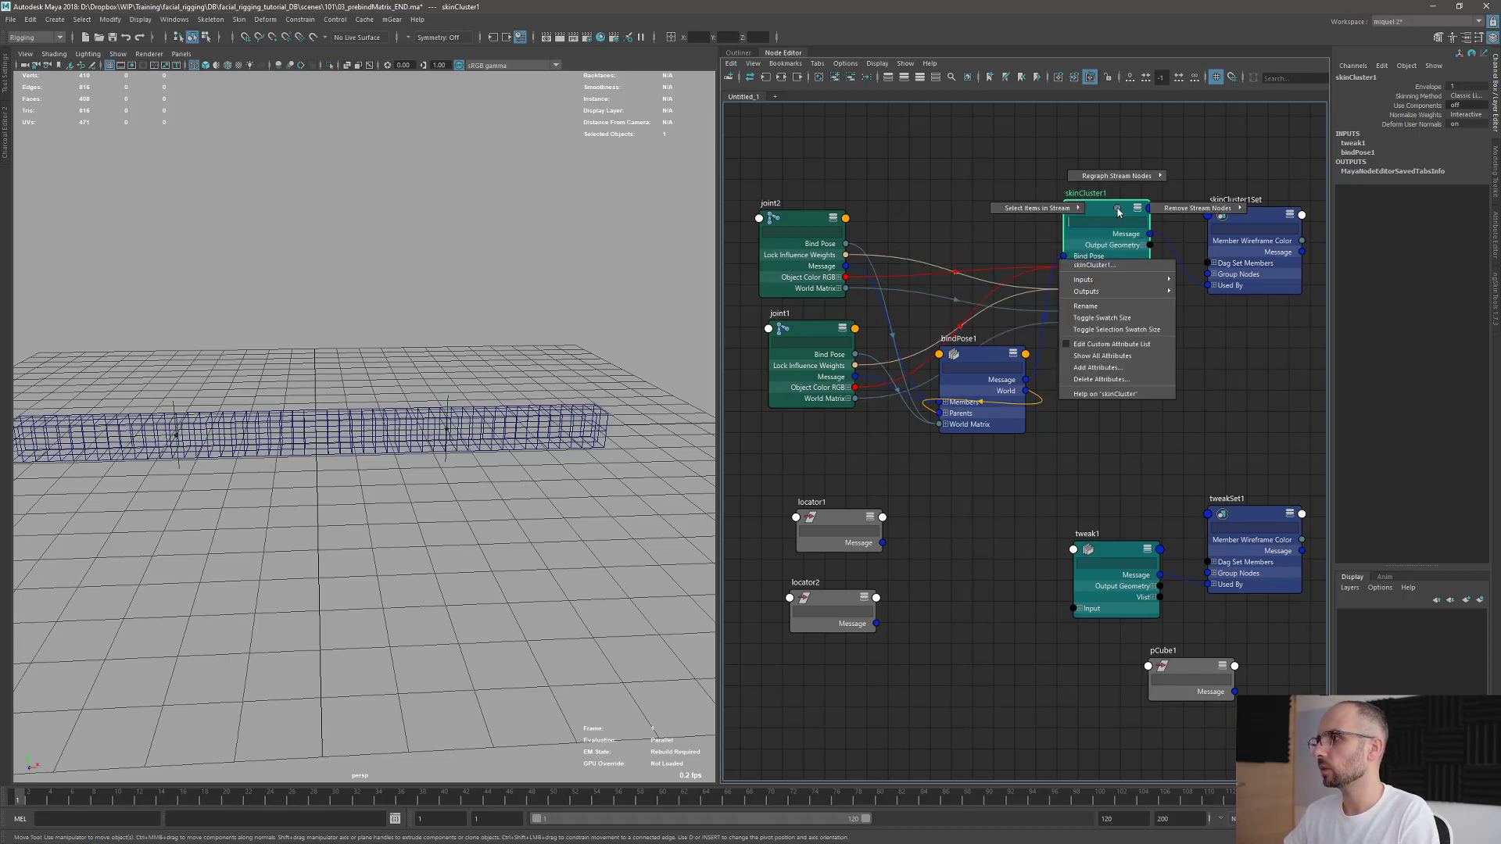
left_click(1122, 358)
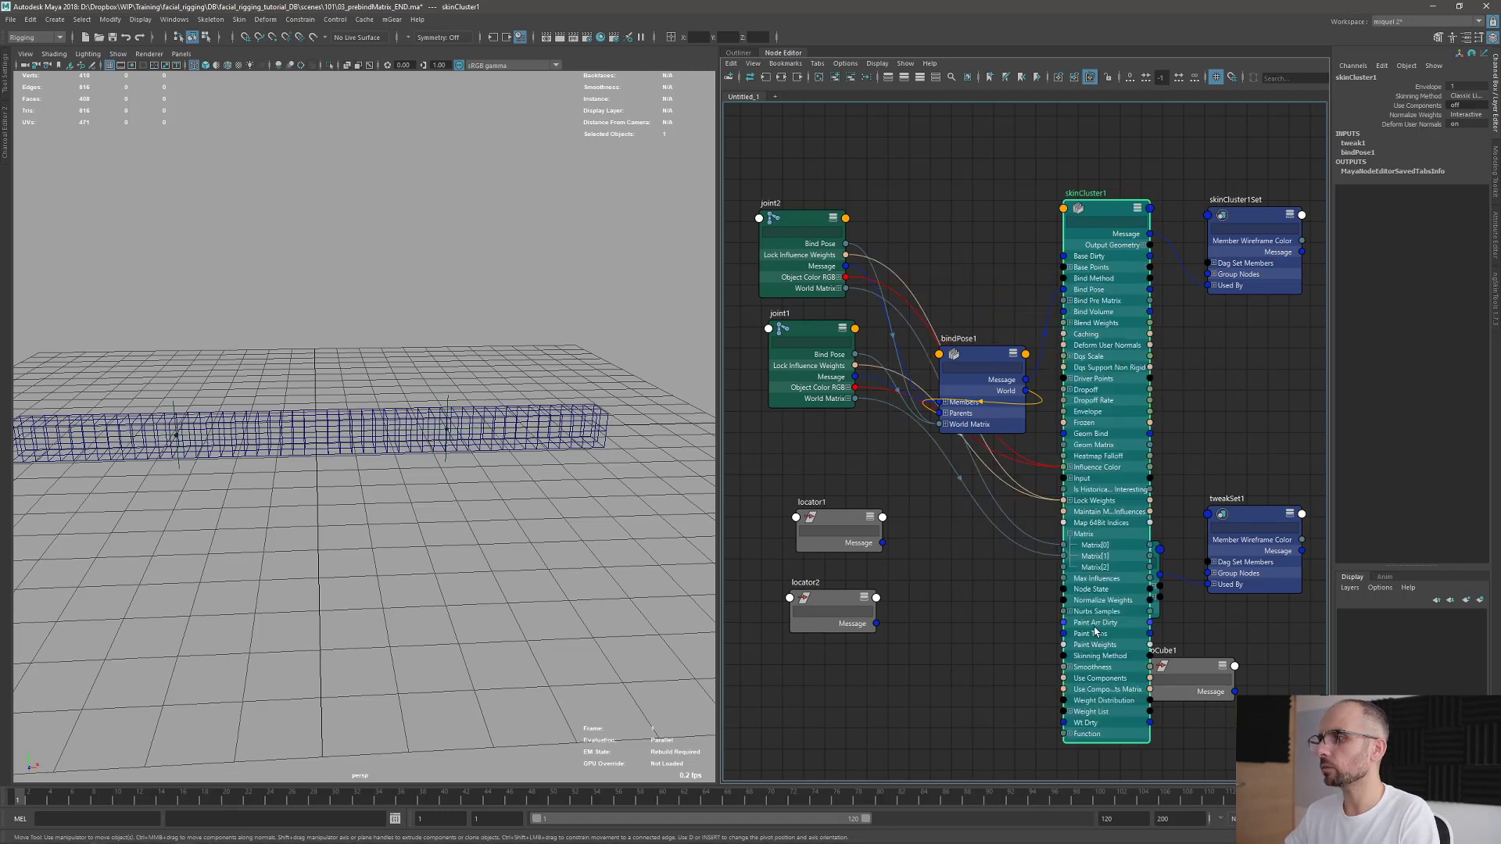
left_click(1079, 222)
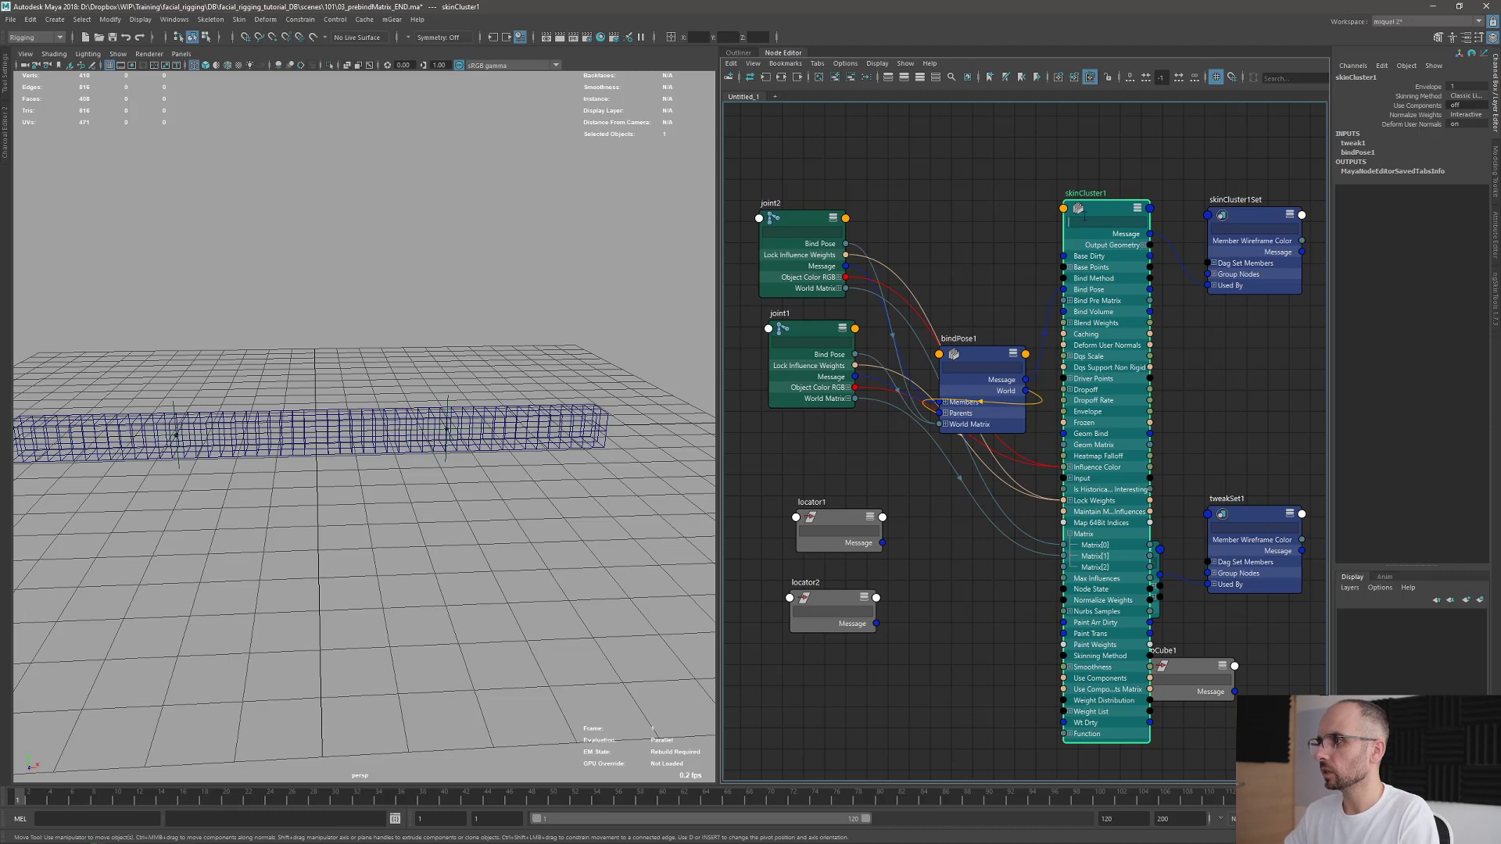
type("pre")
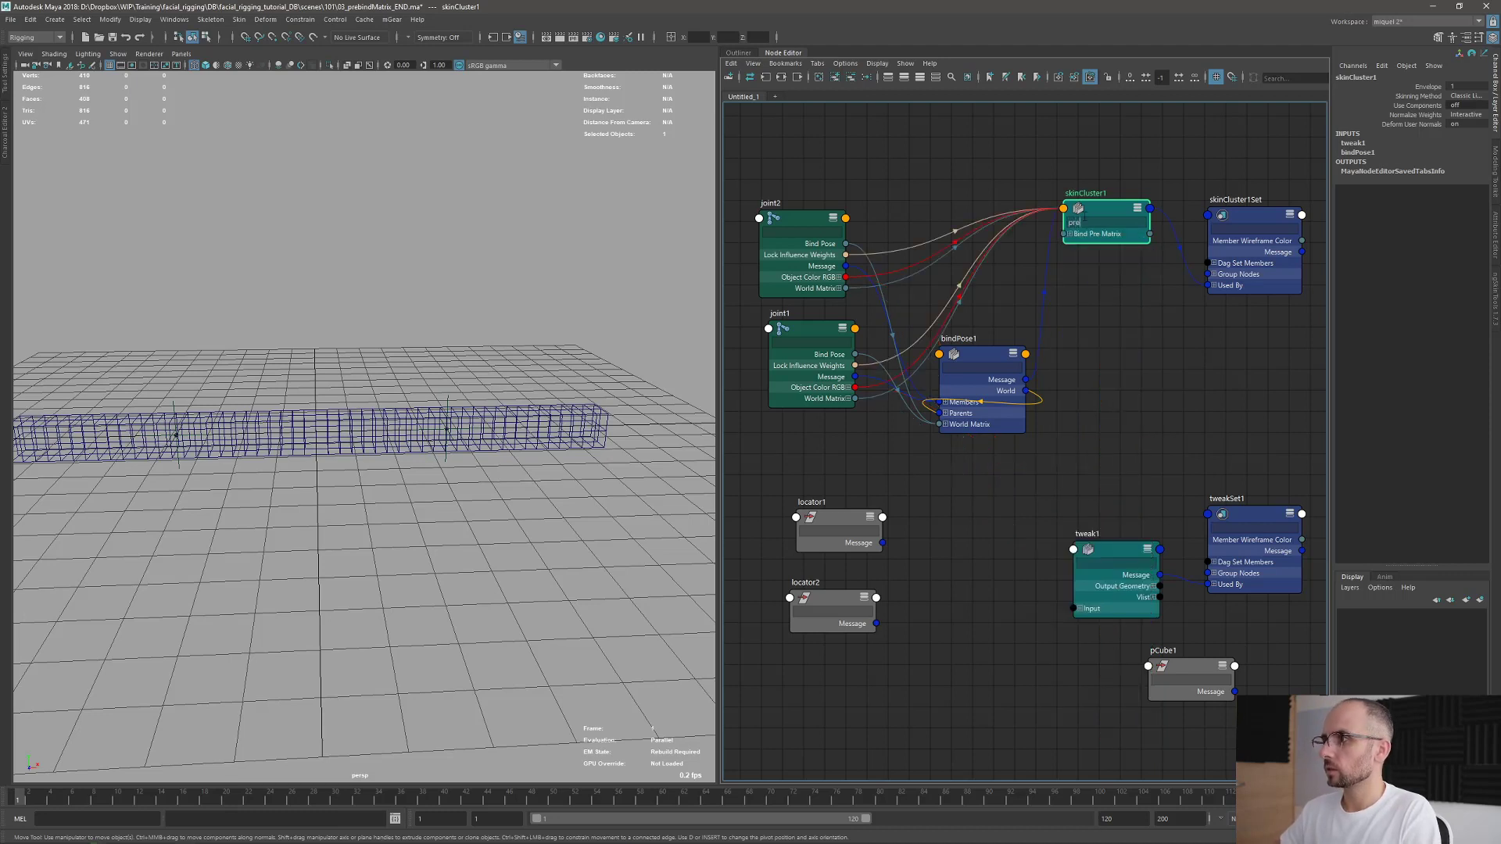
left_click(1071, 235)
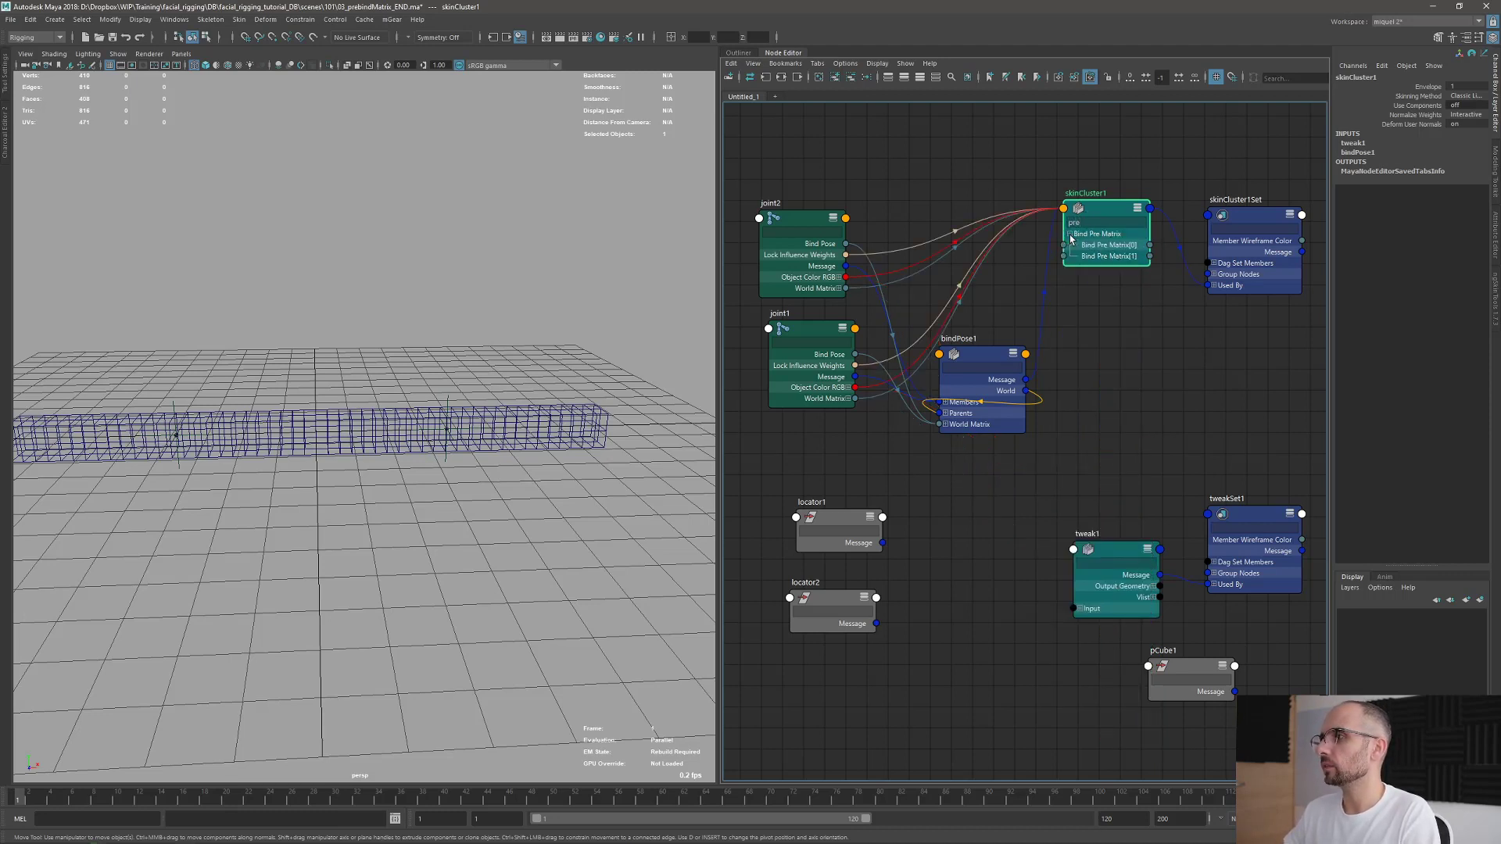
double_click(1129, 223)
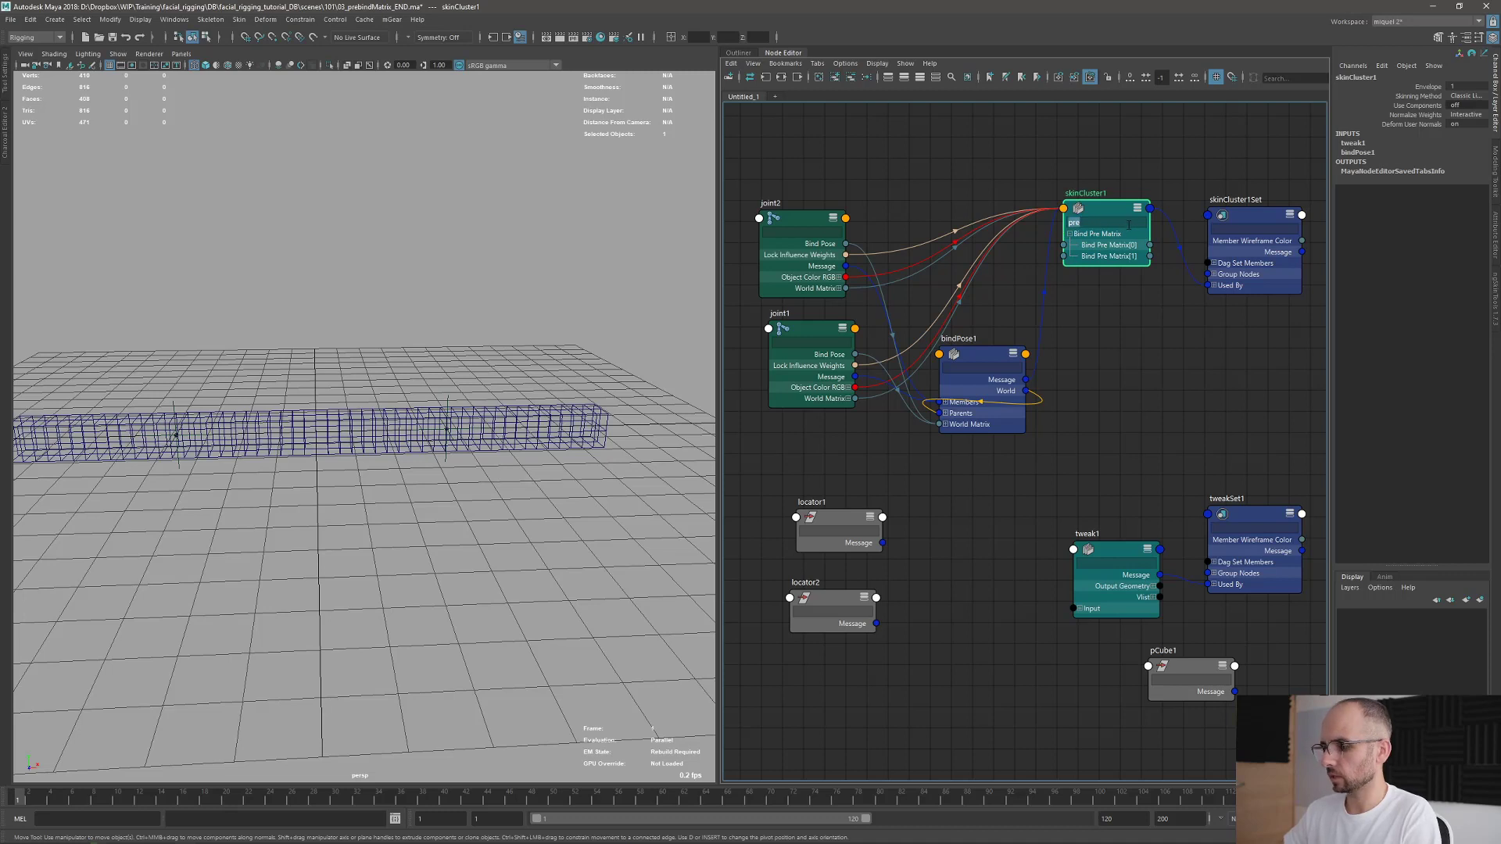
key("BackSpace")
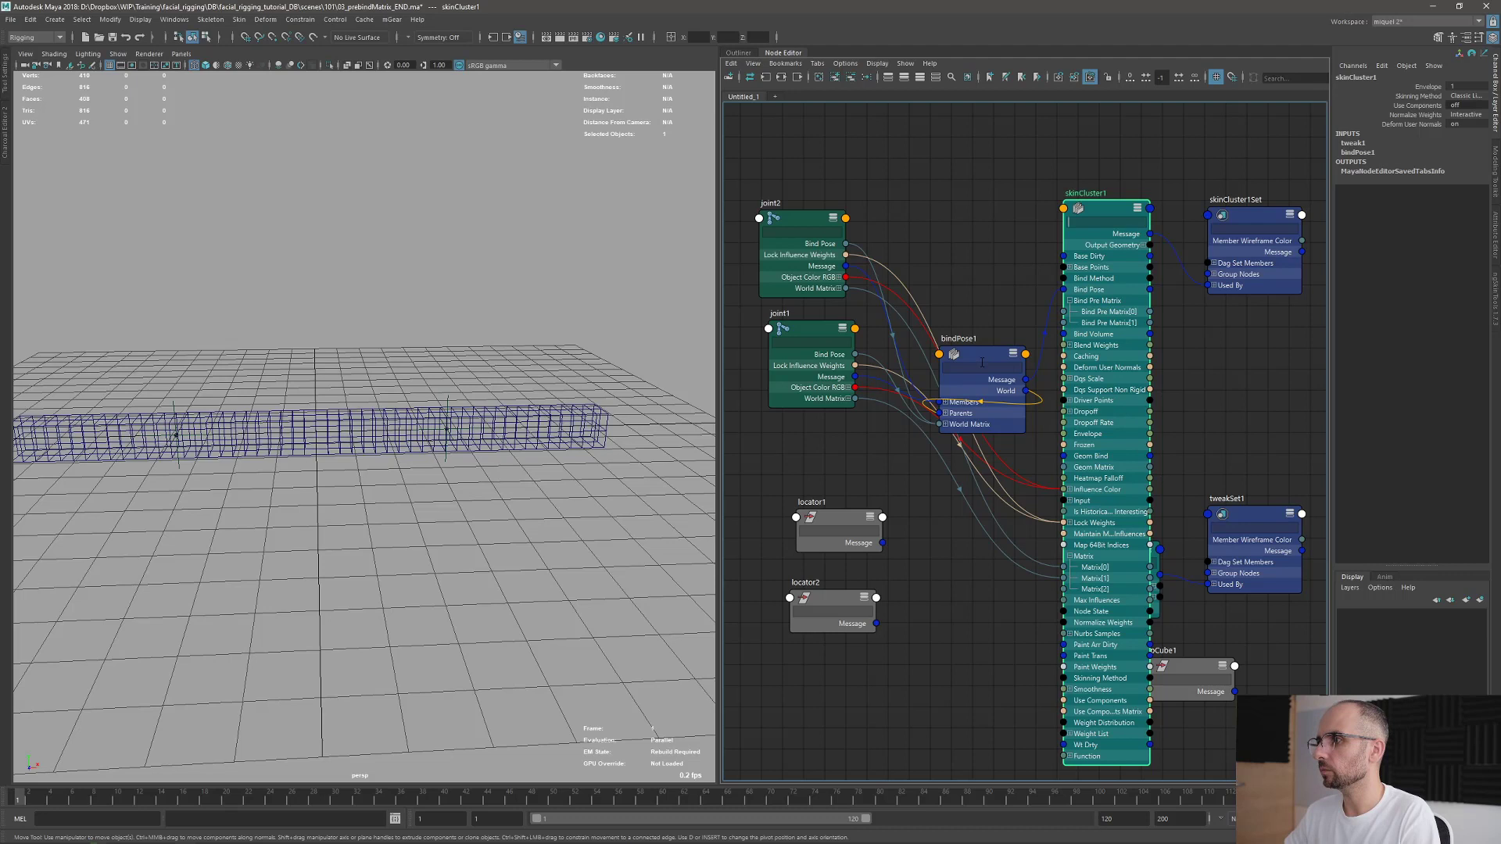
Step: Shift the bindPose1 and joint2 nodes up in the graph and raise joint2 in the scene to about Y 2.7
left_click_drag(981, 356, 971, 234)
left_click_drag(764, 278, 751, 256)
left_click_drag(447, 430, 460, 329)
Step: Arrange the nodes so locator2 sits directly below joint2 and locator1 sits directly below joint1
left_click(443, 430)
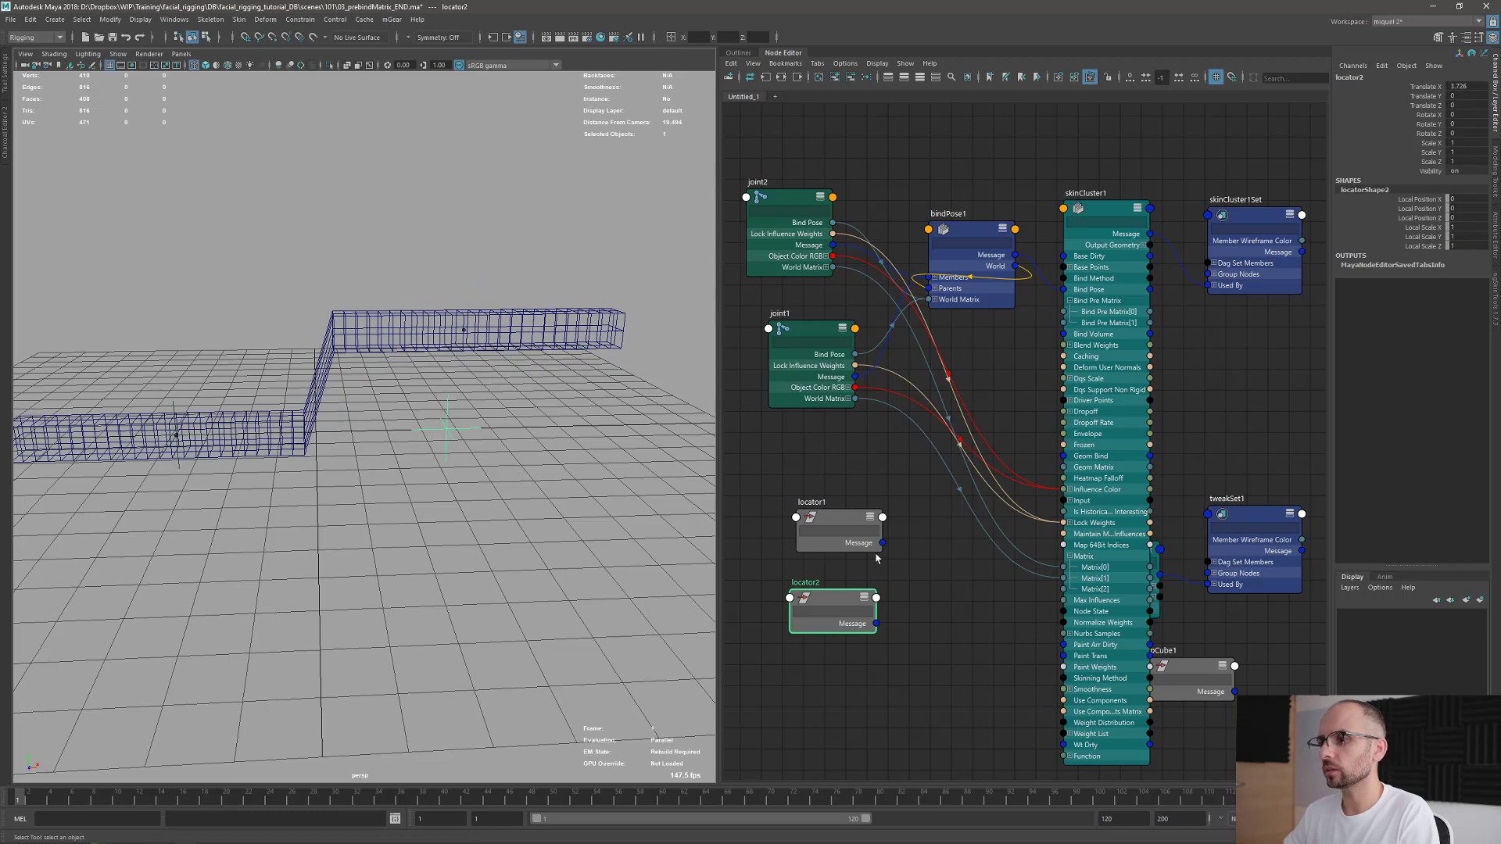
mouse_move(849, 606)
left_mouse_down()
mouse_move(856, 504)
mouse_move(866, 593)
left_mouse_up()
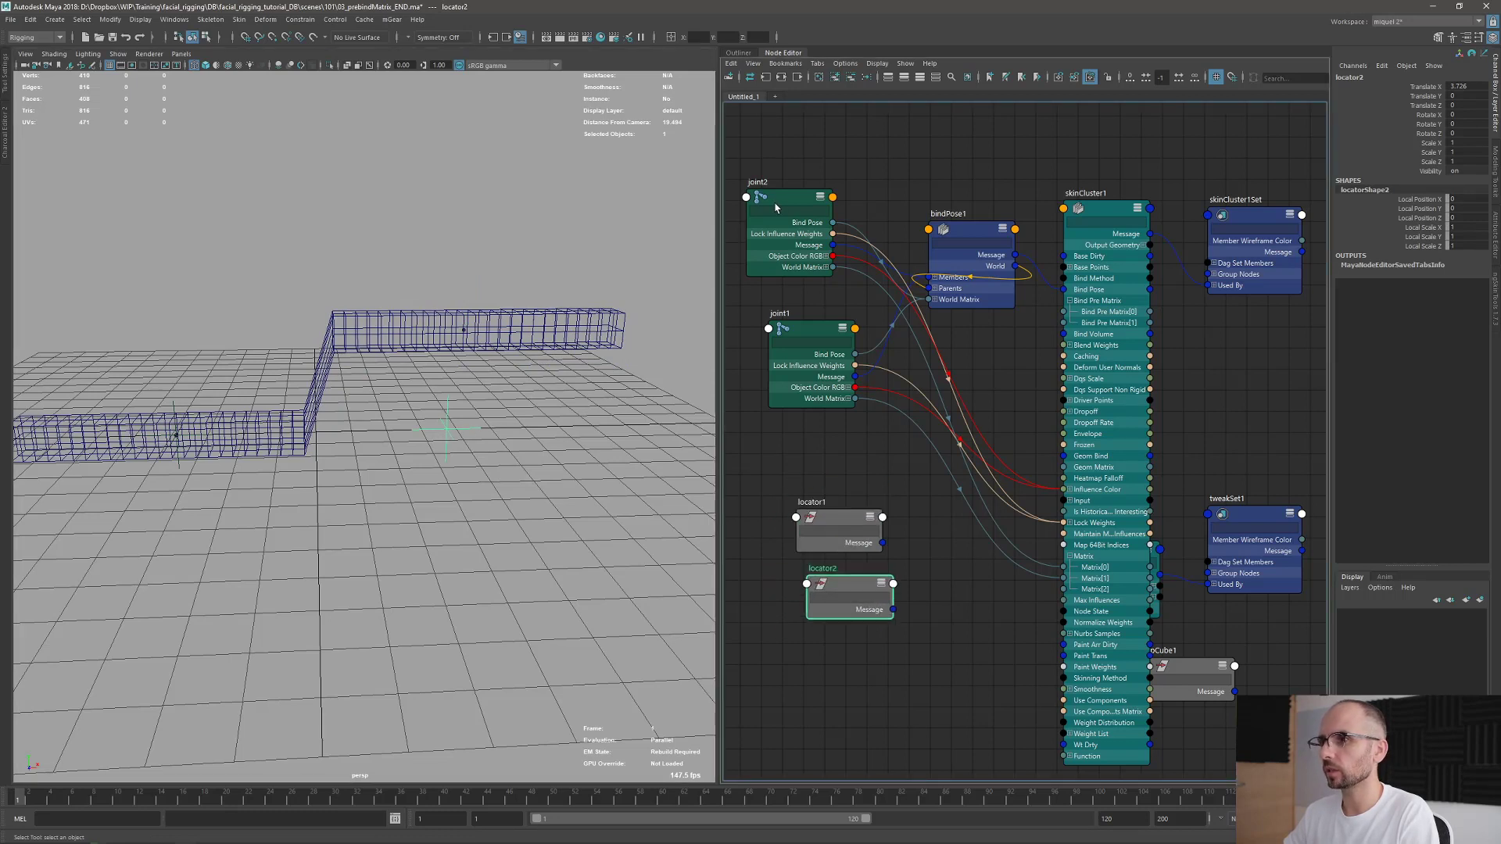
left_click_drag(777, 208, 782, 213)
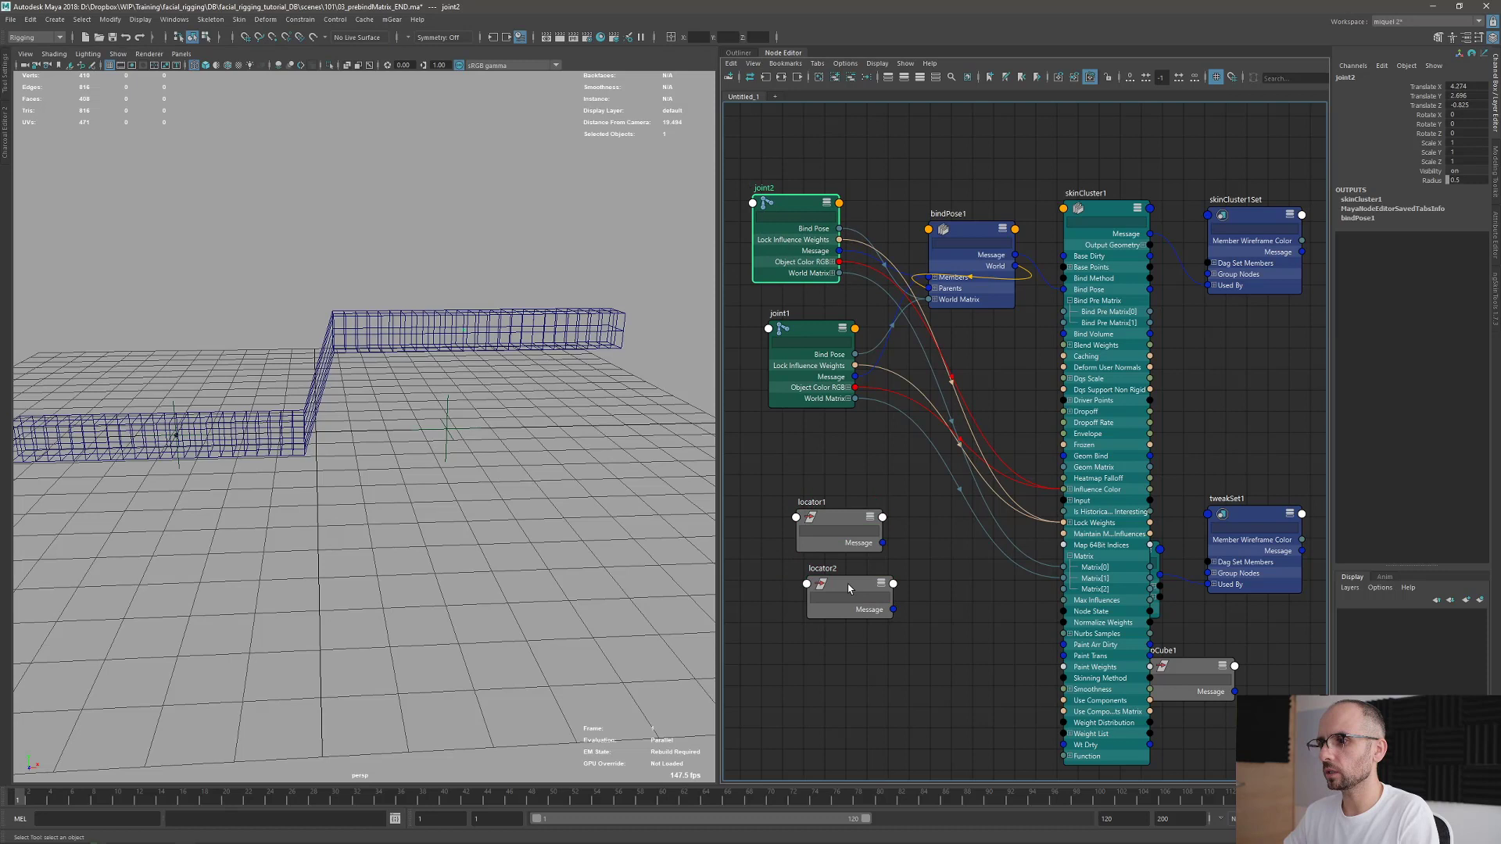
left_click_drag(848, 588, 833, 452)
left_click_drag(843, 516, 829, 545)
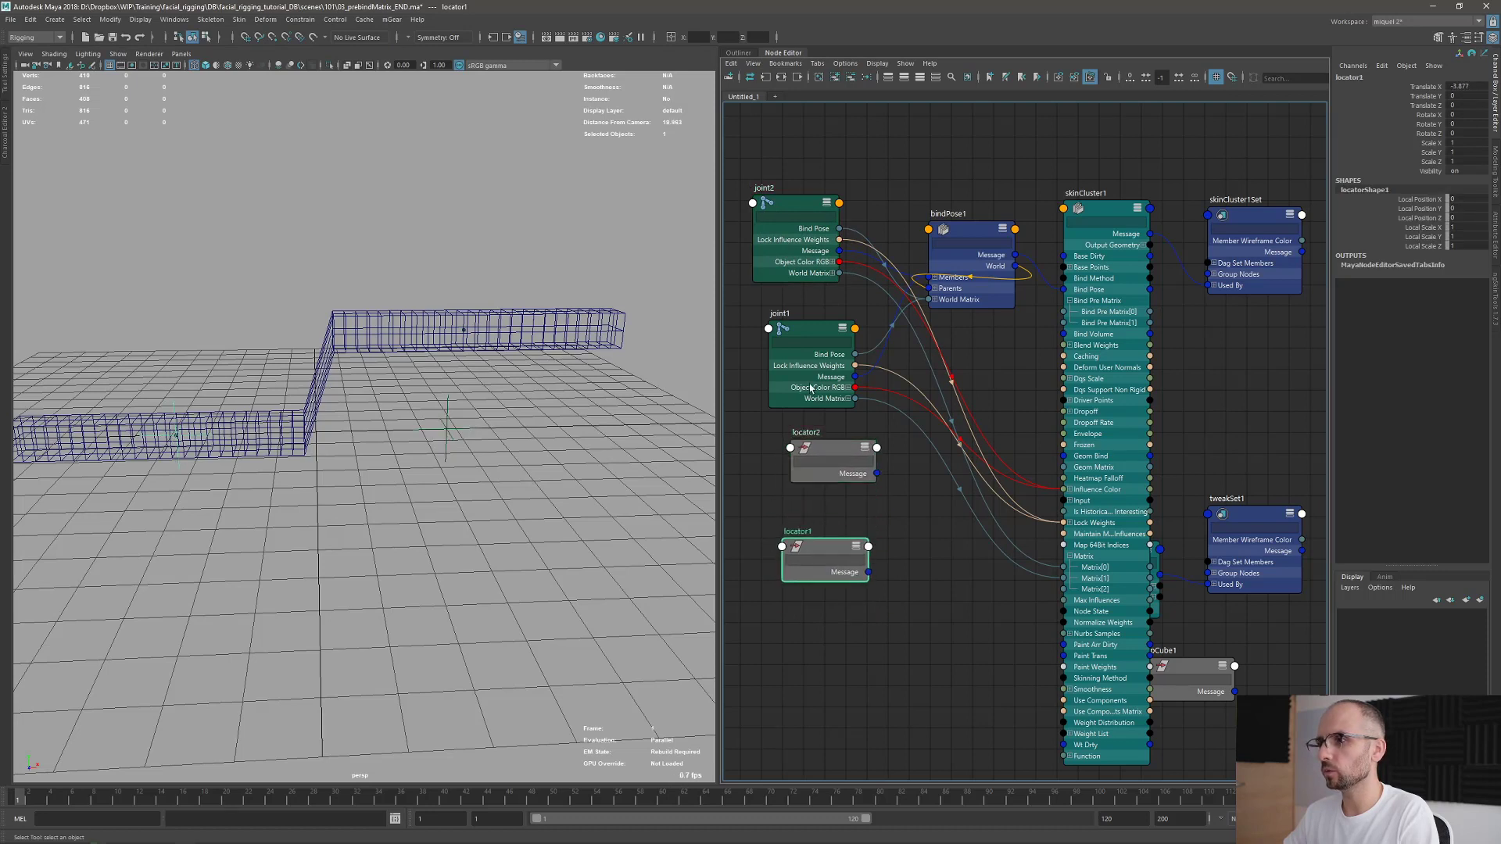
left_click_drag(804, 349, 845, 497)
left_click(814, 451)
left_click_drag(819, 436, 798, 304)
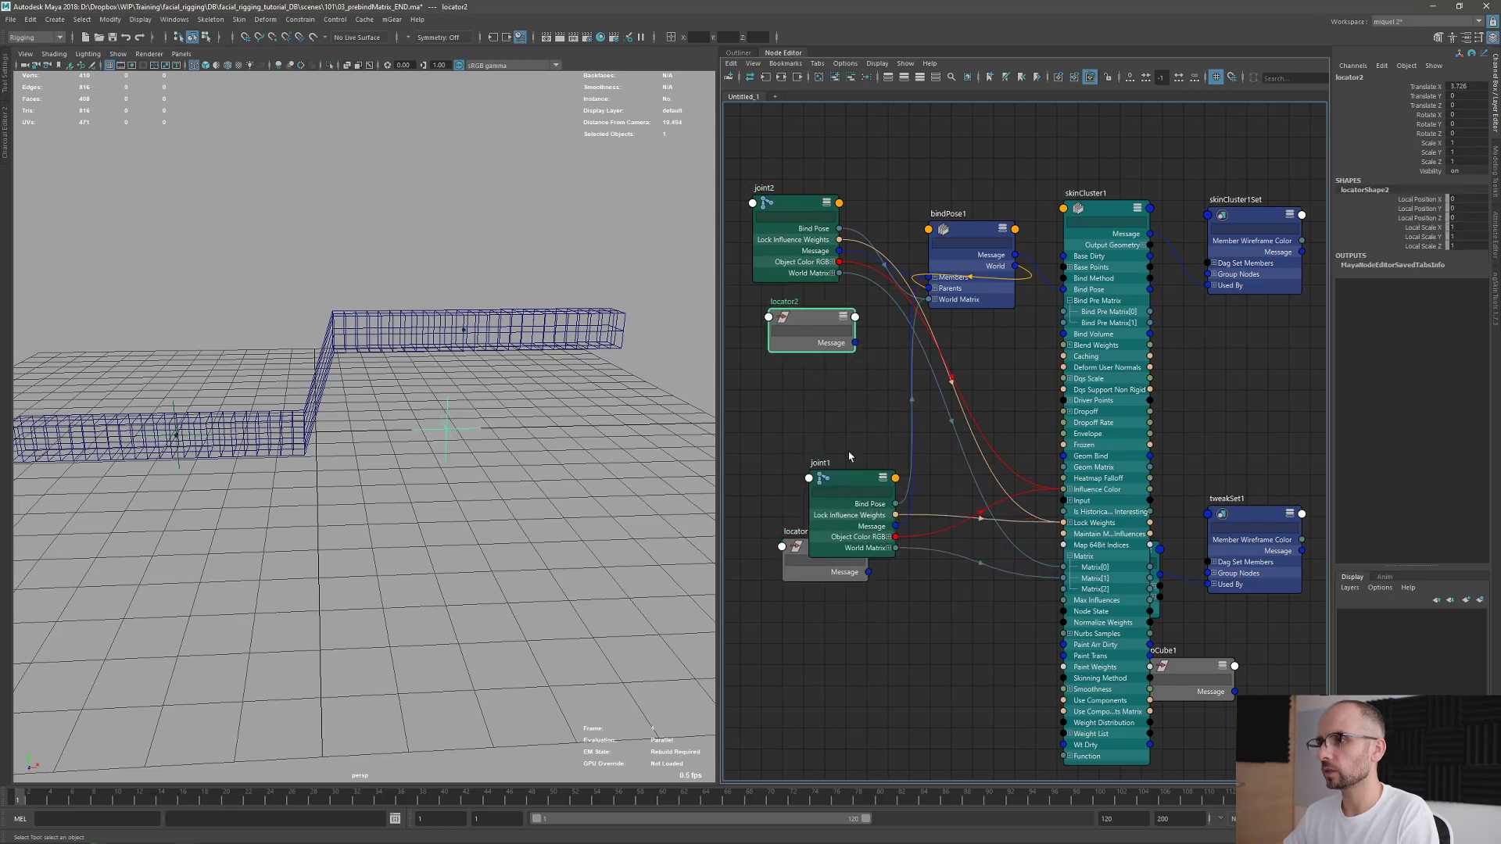
left_click_drag(852, 489, 812, 419)
left_click(829, 553)
left_click_drag(829, 553, 839, 542)
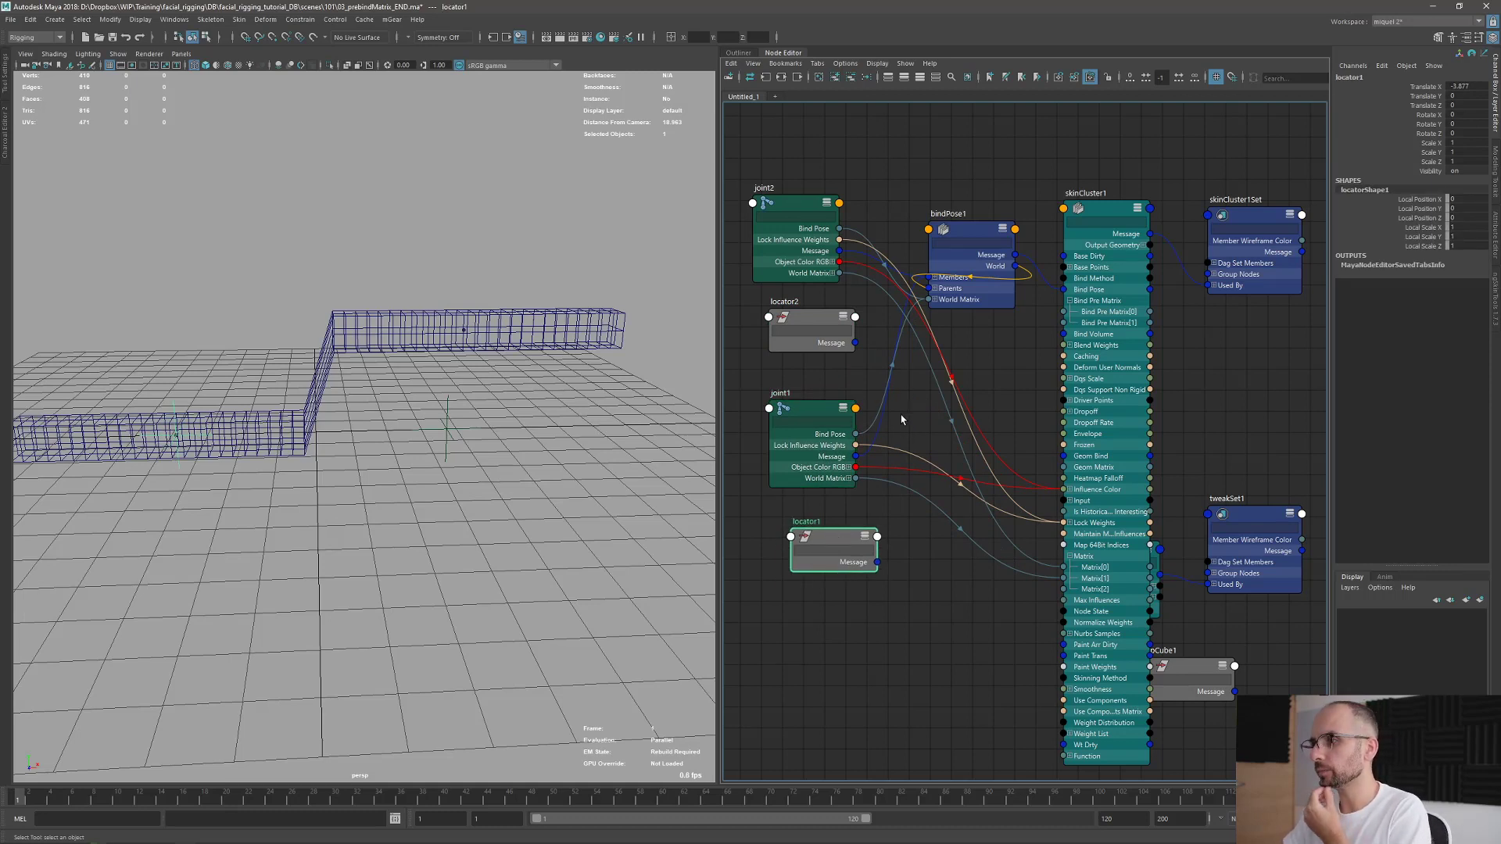
Step: Connect locator2's World Inverse Matrix[0] to Bind Pre Matrix[0] on skinCluster1
left_click(856, 317)
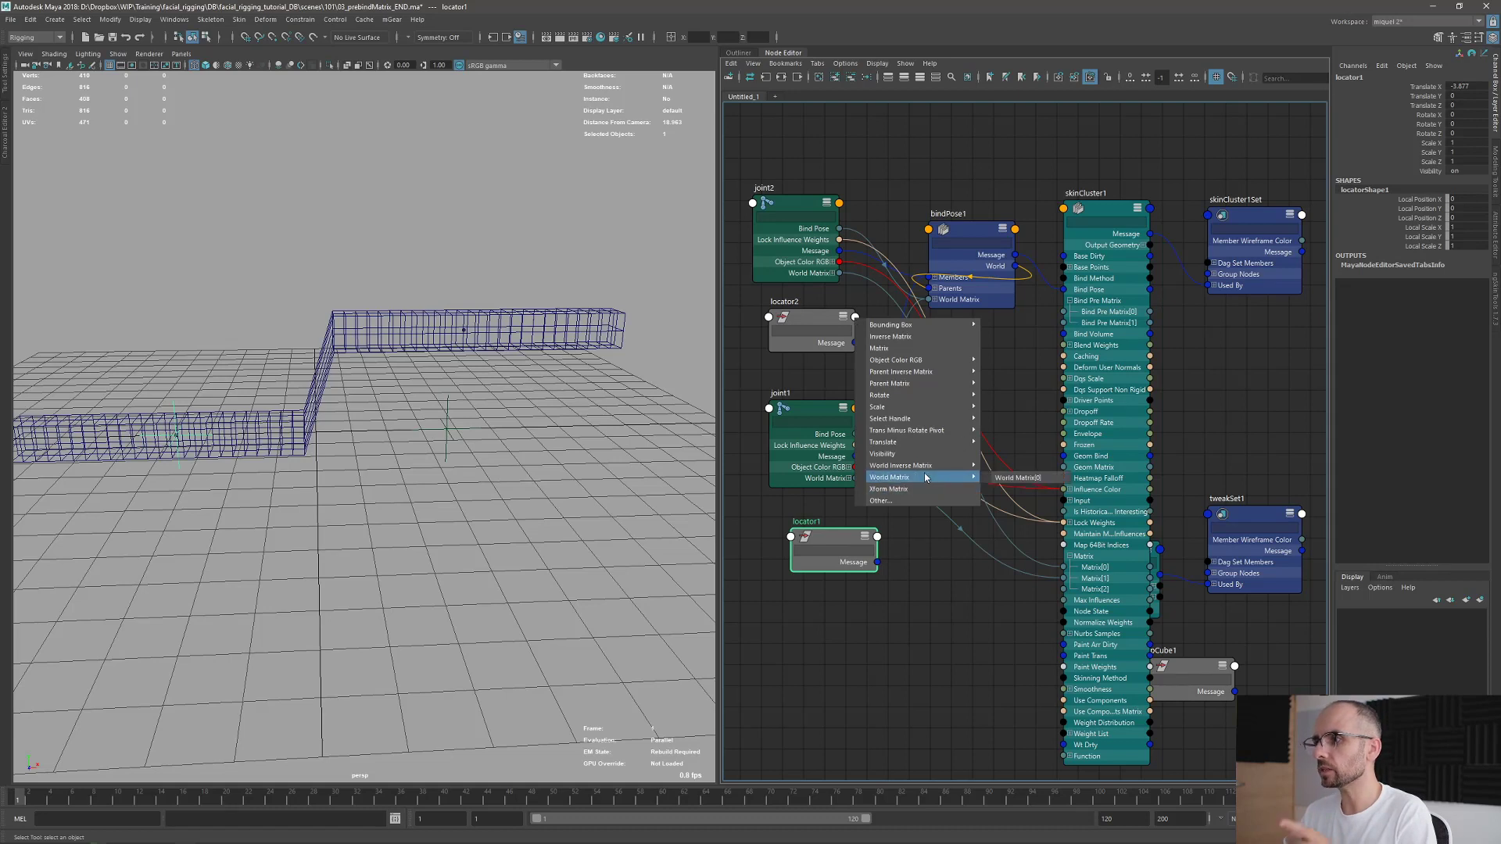
mouse_move(923, 465)
left_click(1021, 465)
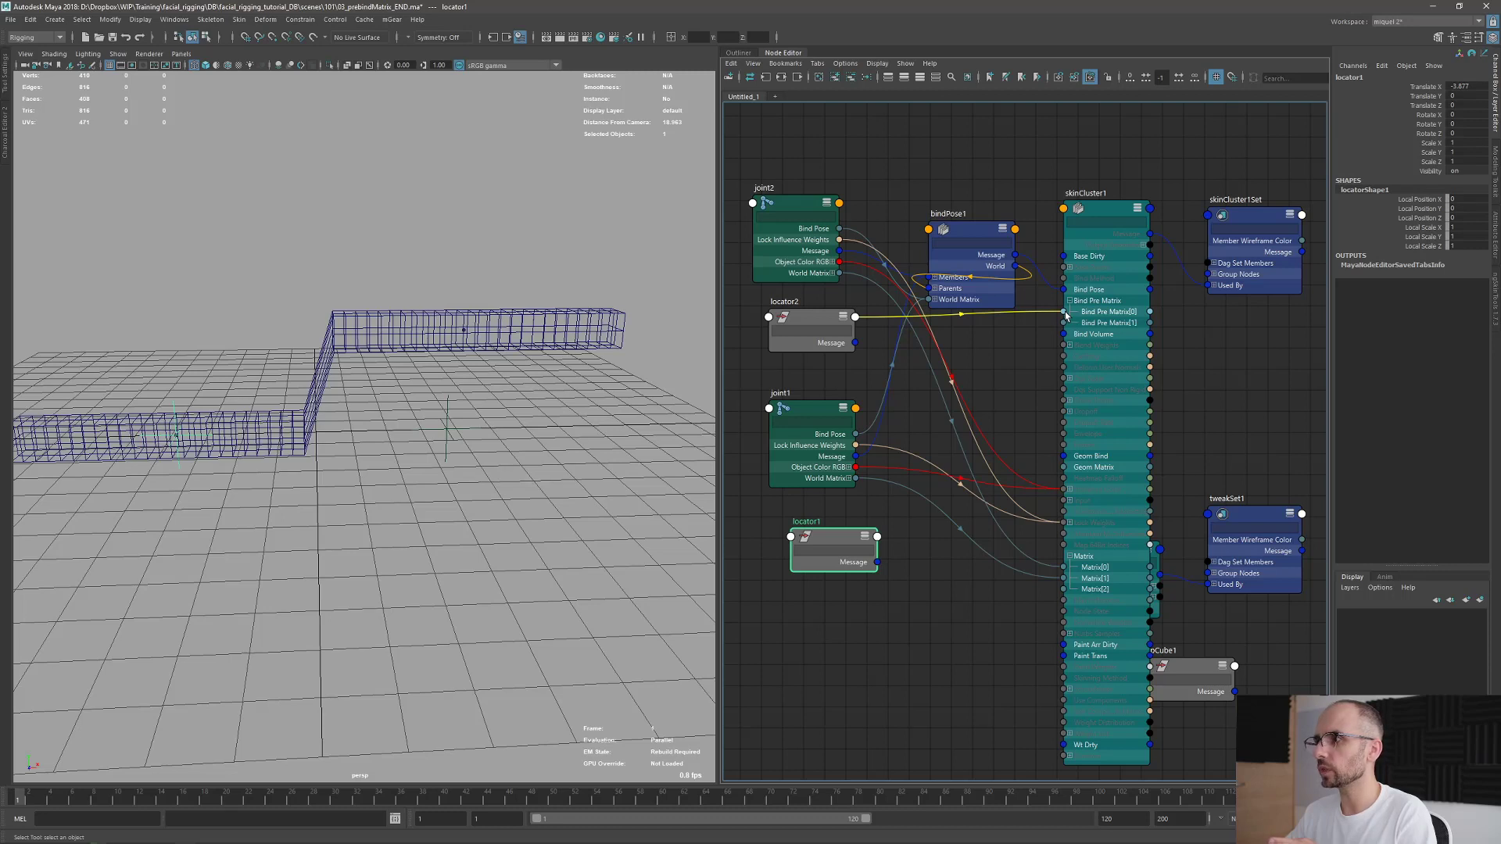
left_click(1066, 314)
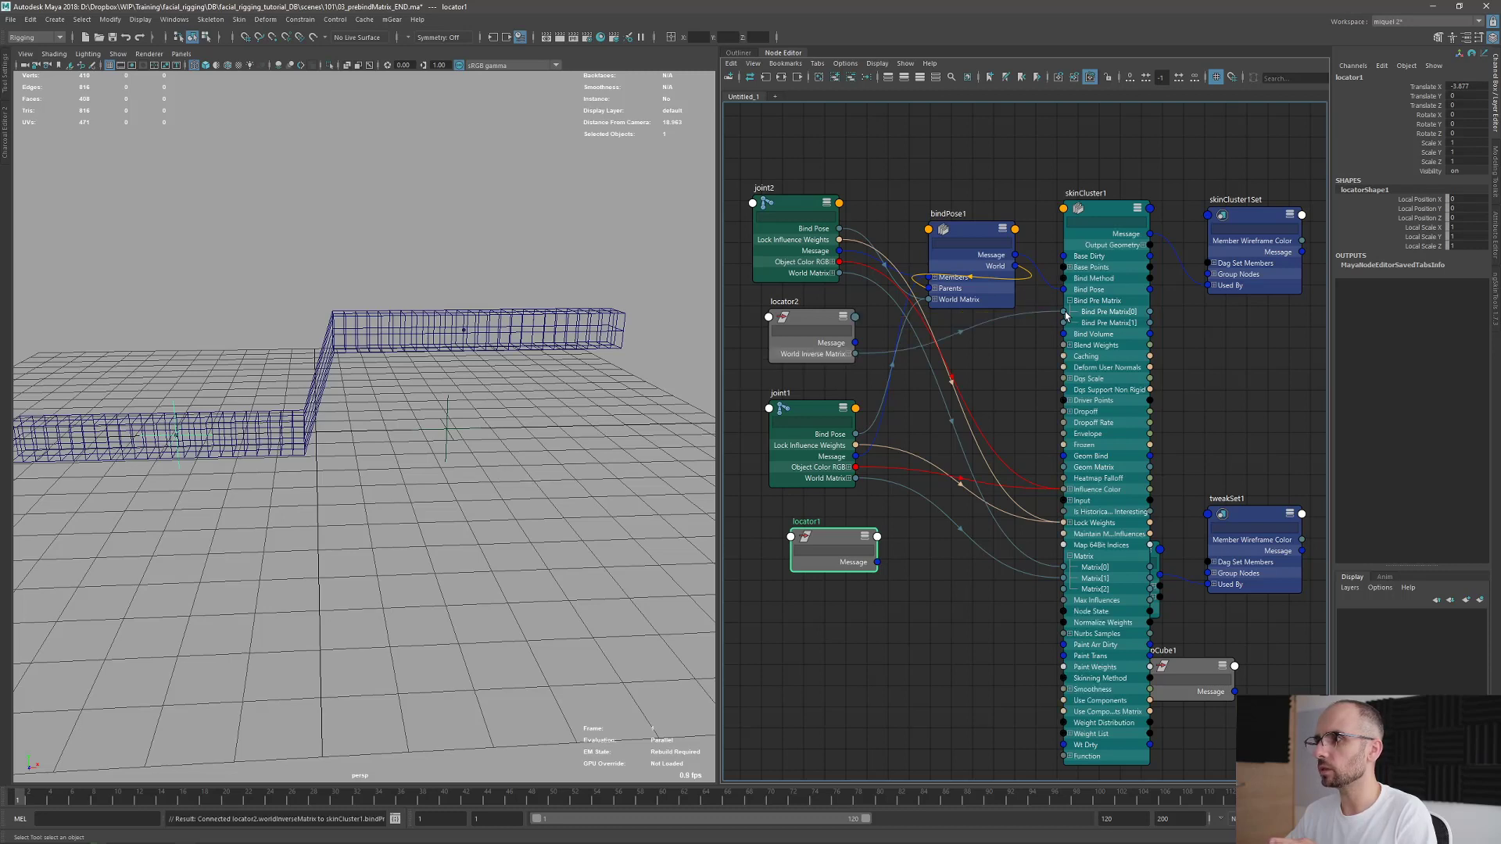
Step: Connect locator1's World Inverse Matrix[0] to Bind Pre Matrix[1] on skinCluster1
left_click(878, 538)
mouse_move(934, 687)
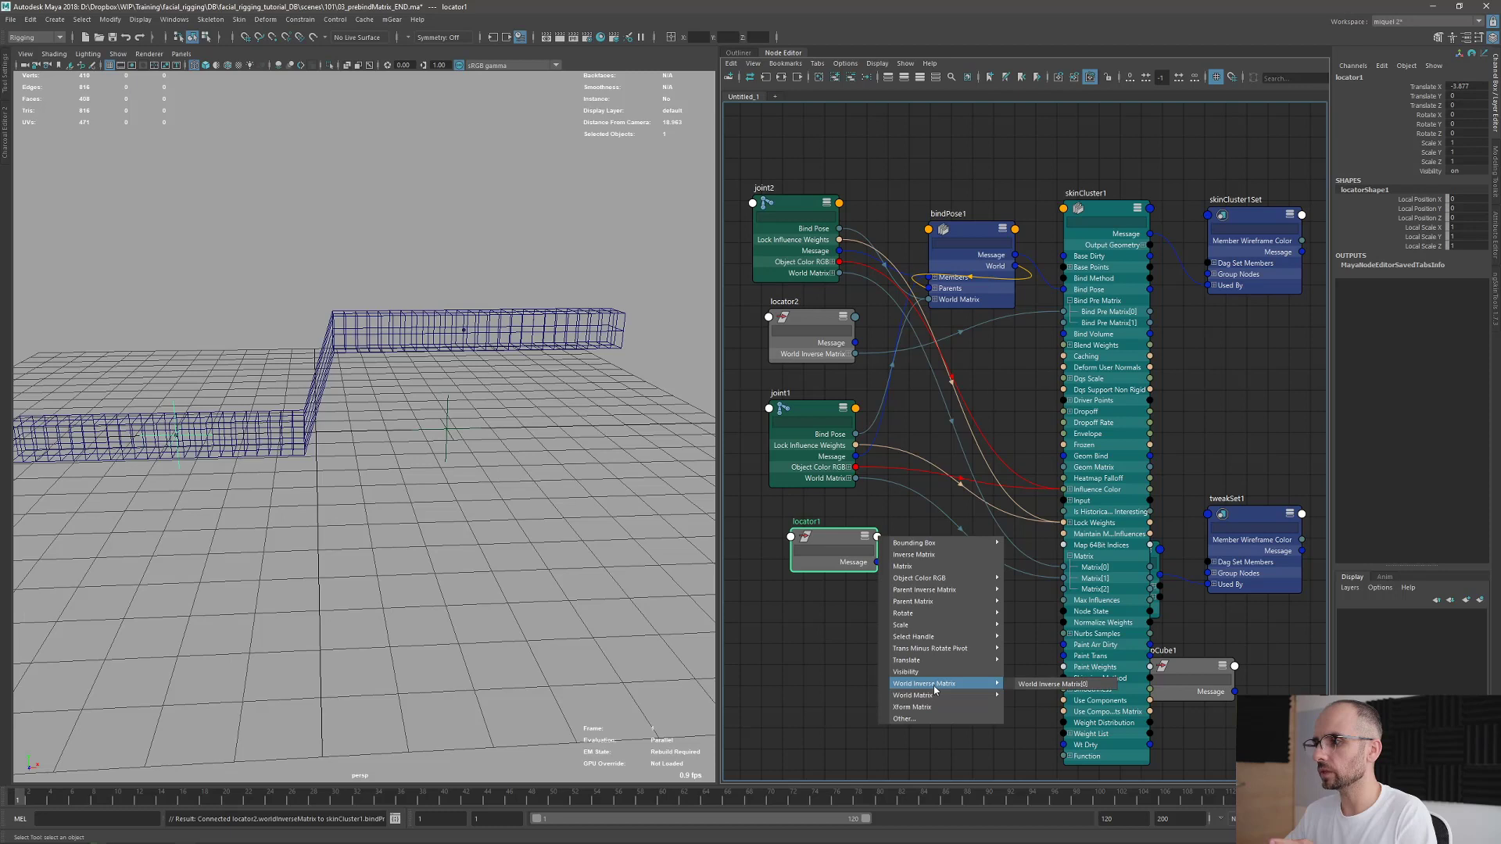
left_click(1022, 686)
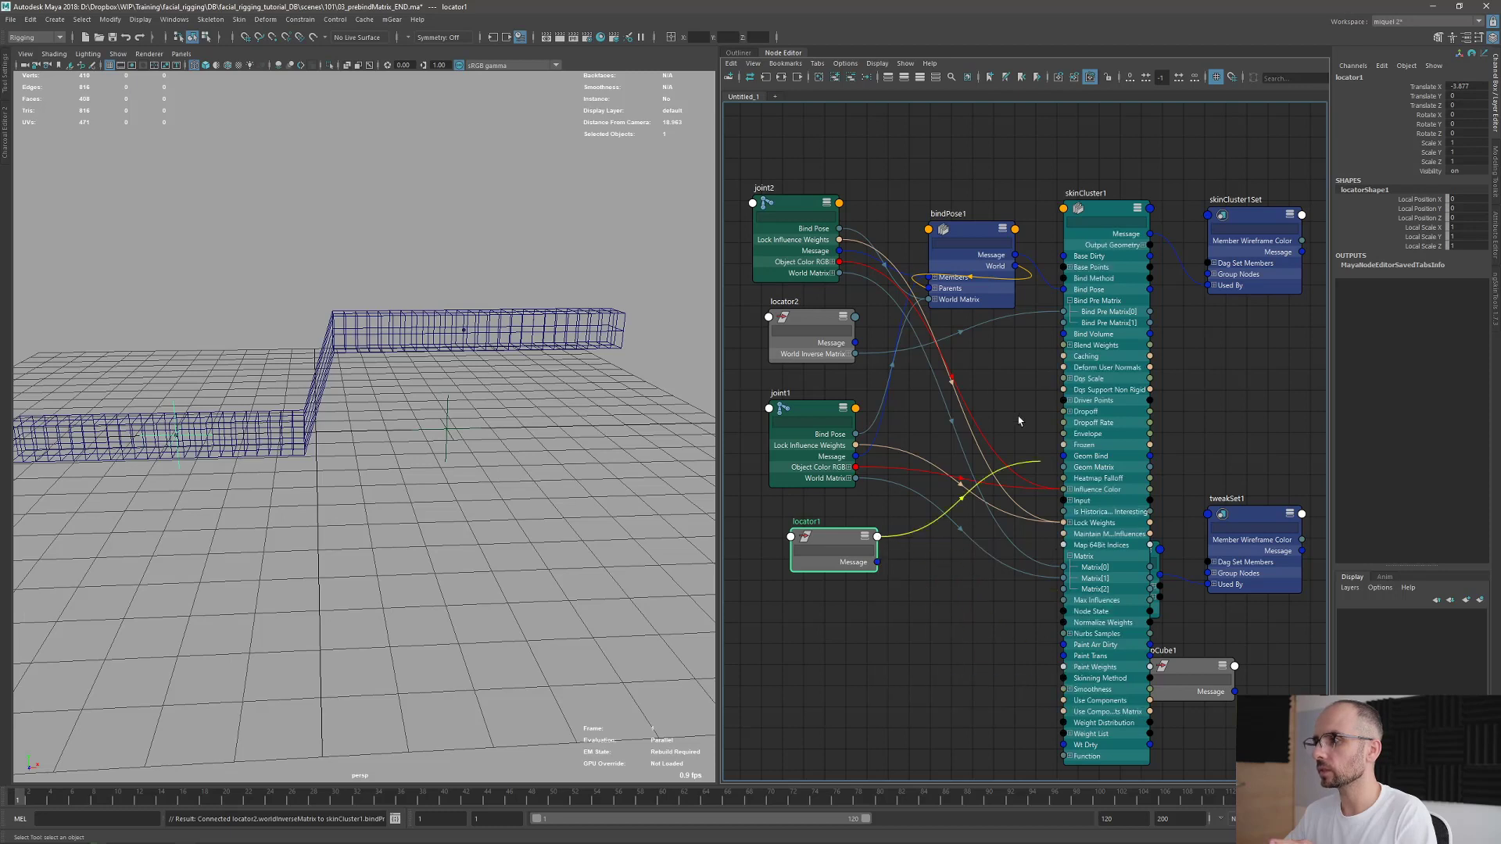
left_click(1061, 328)
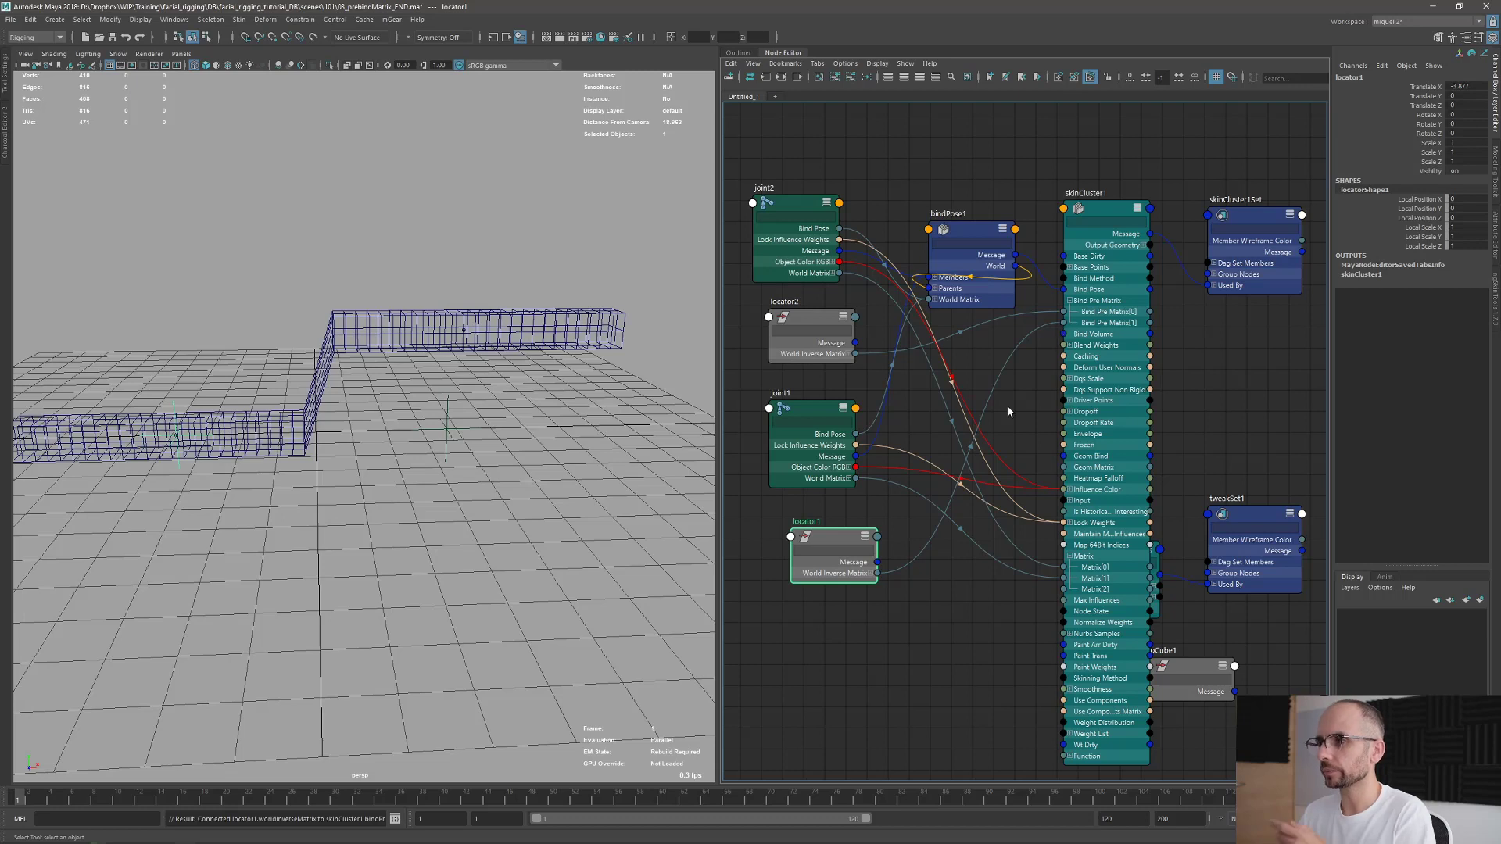
Step: Raise locator2 to joint2's position at about X 4.2, Y 2.7 and examine the skinned cube from several angles
left_click(447, 431)
left_click_drag(448, 432, 463, 341)
key("ctrl+z")
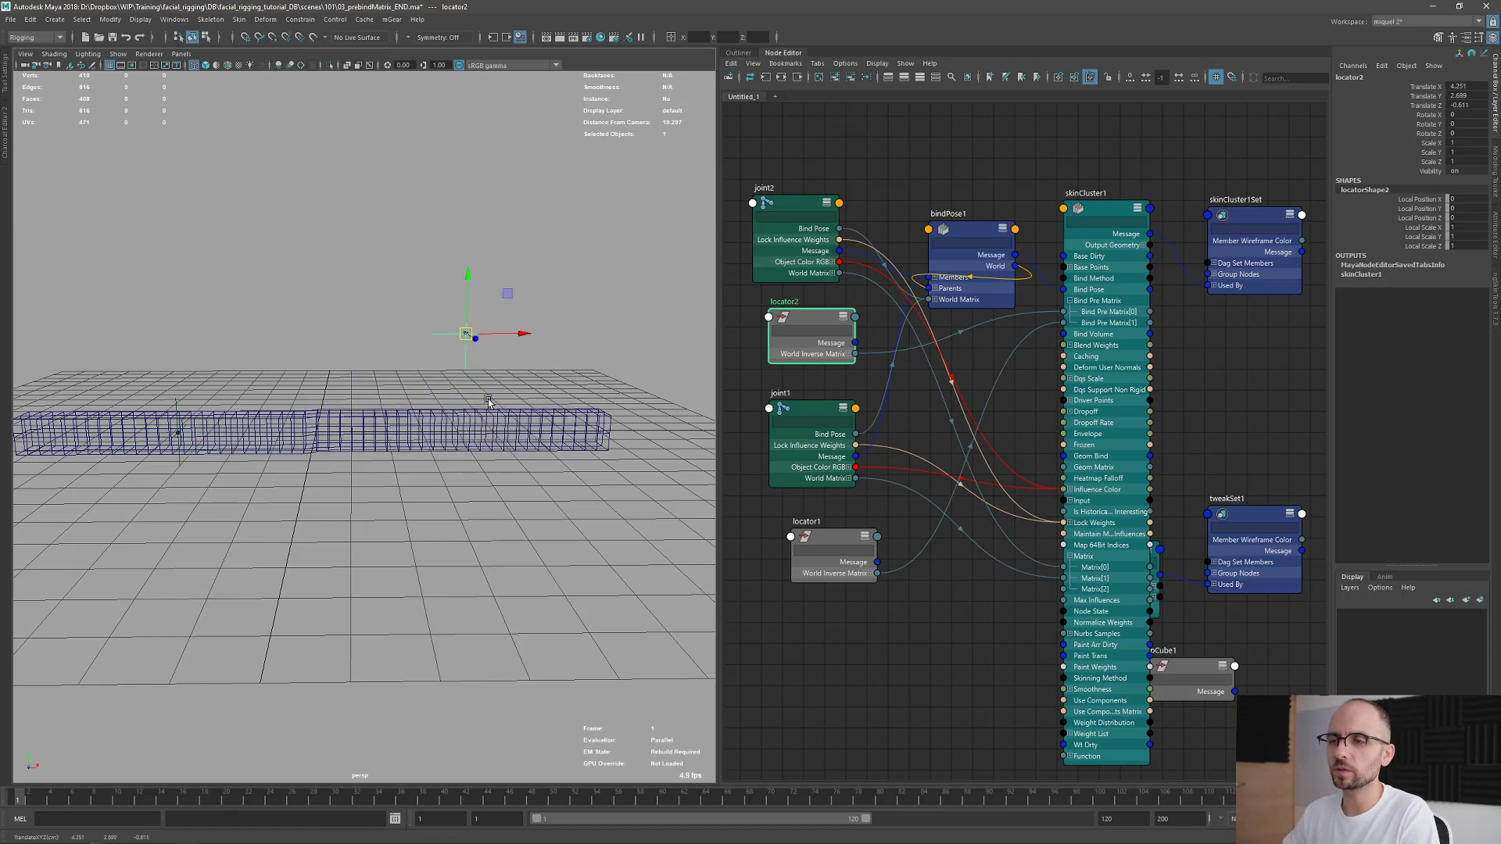
left_click_drag(489, 402, 258, 456, "alt")
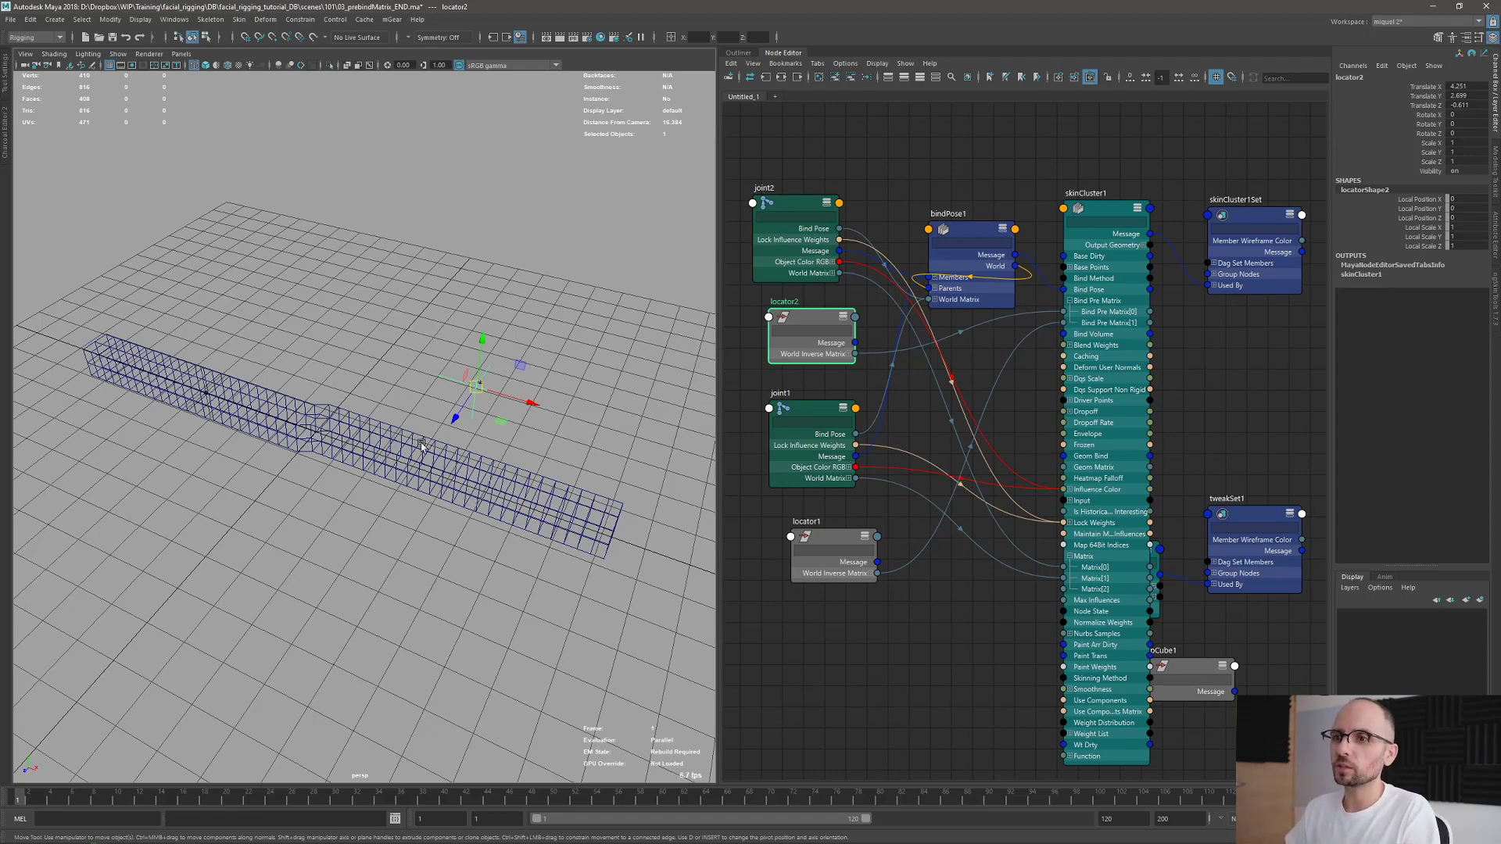
left_click_drag(422, 436, 435, 329, "alt")
right_click_drag(469, 286, 455, 377, "alt")
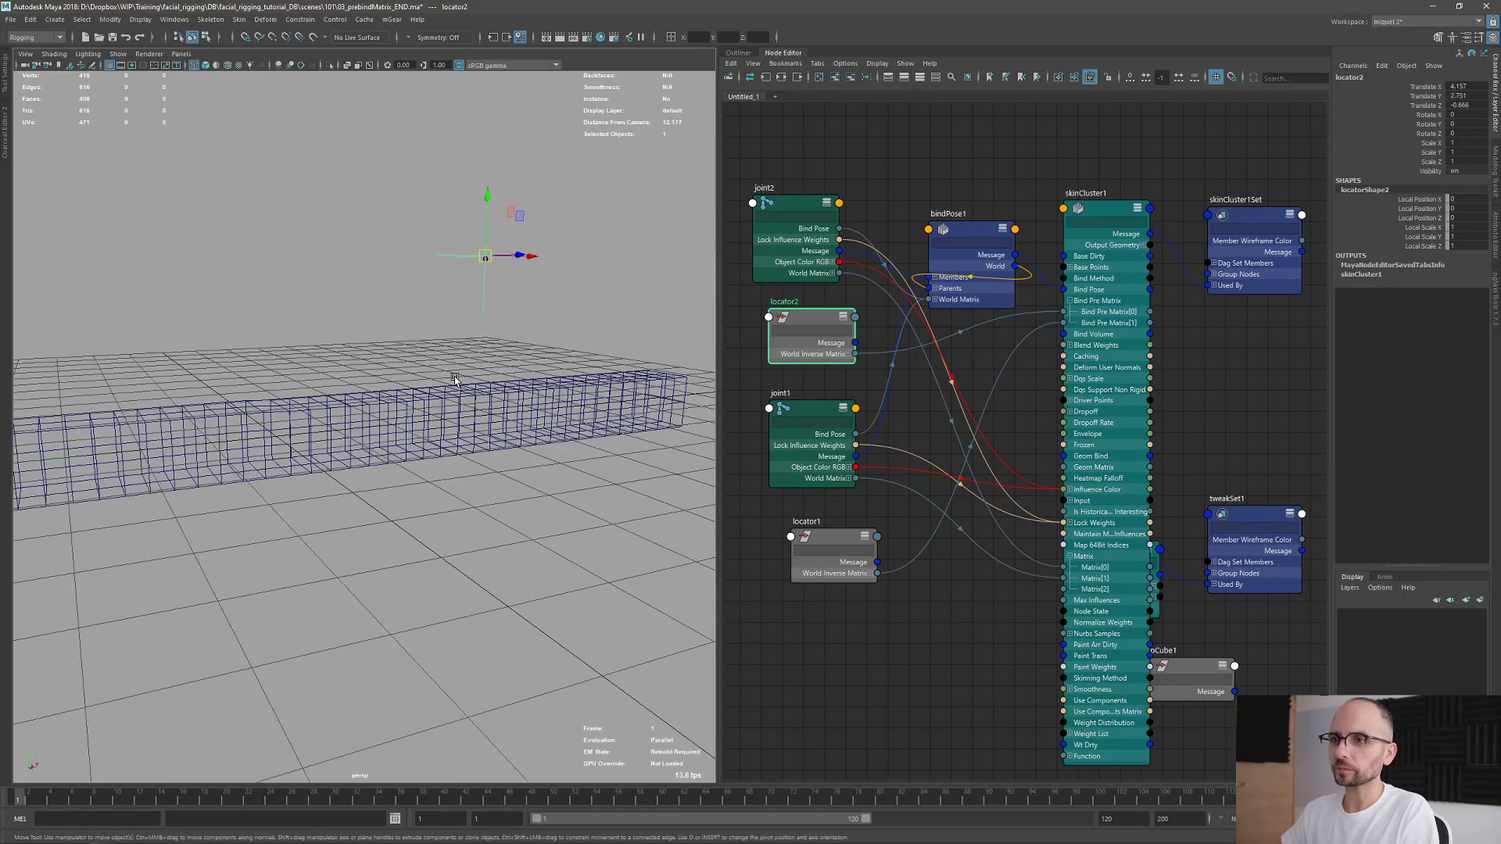
middle_click_drag(629, 285, 569, 392, "alt")
left_click_drag(629, 383, 587, 354, "alt")
middle_click_drag(587, 353, 534, 373, "alt")
left_click_drag(475, 341, 484, 346, "alt")
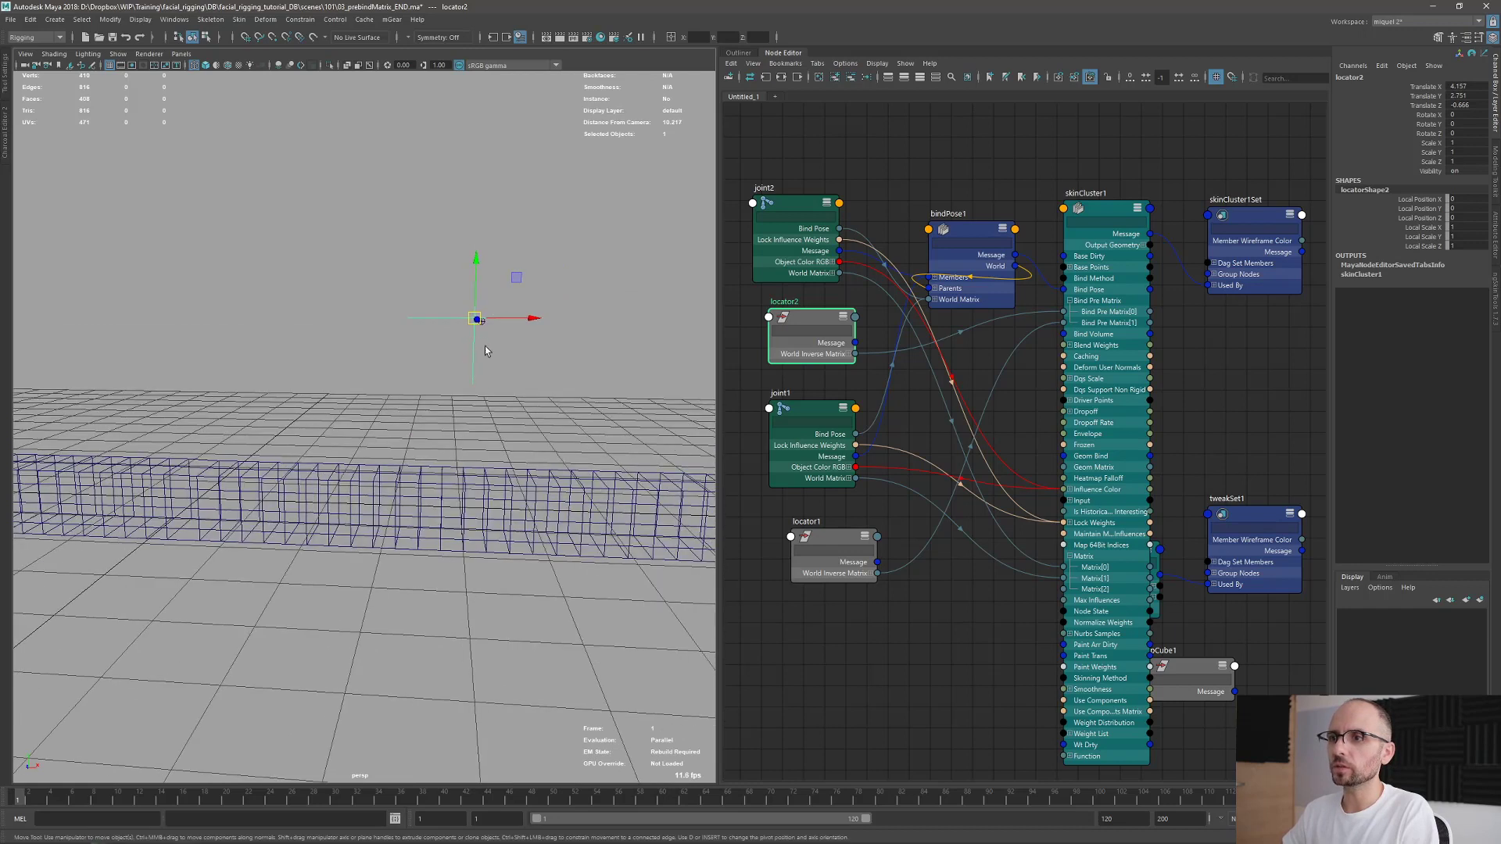
Step: Try moving locator2 along Z to about 9.5, and undo the move
key("q")
left_click(481, 321)
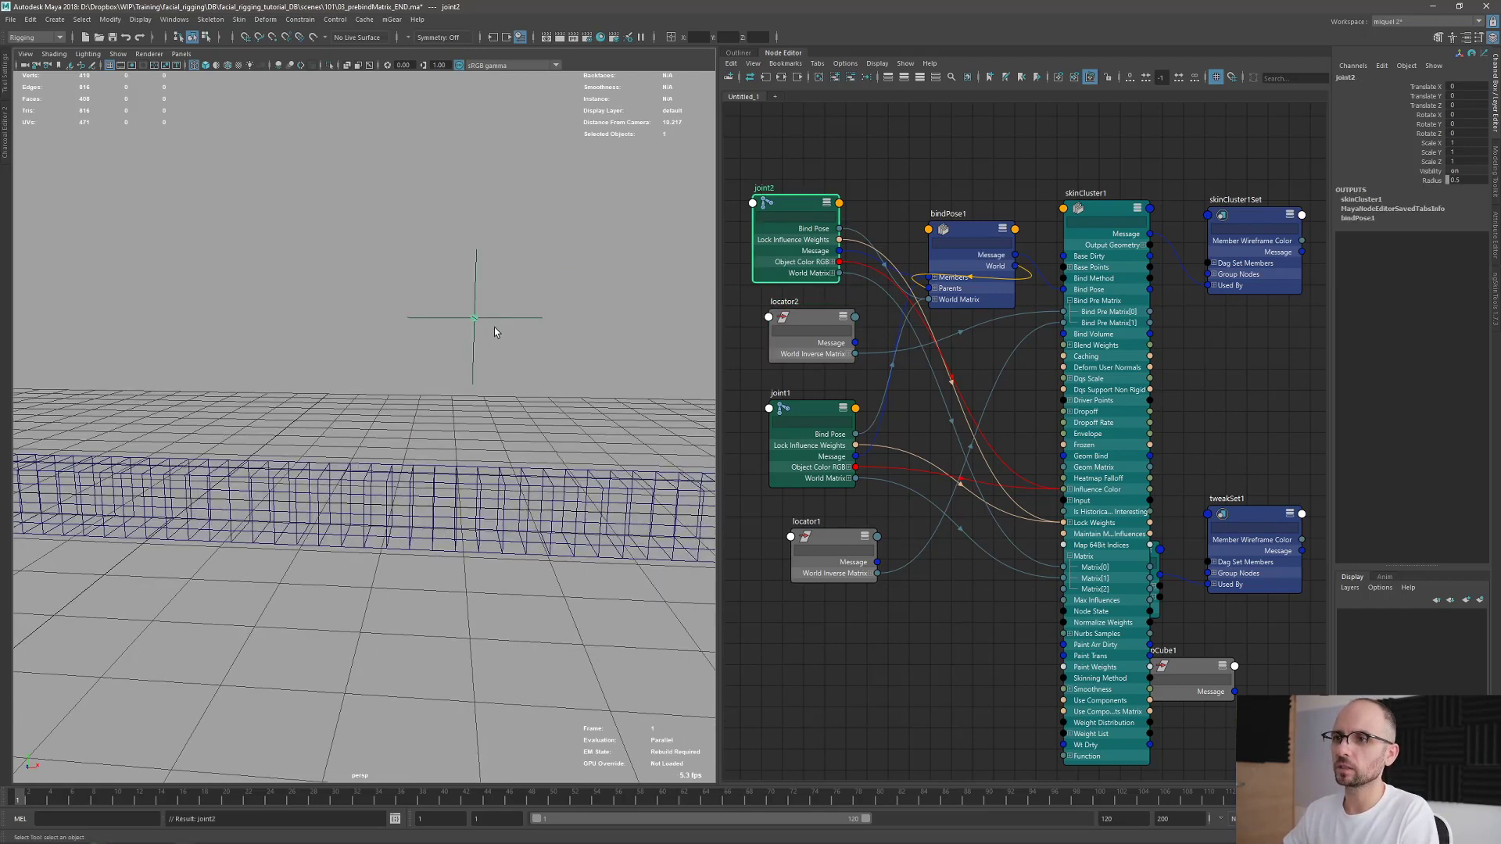
left_click(493, 335)
key("w")
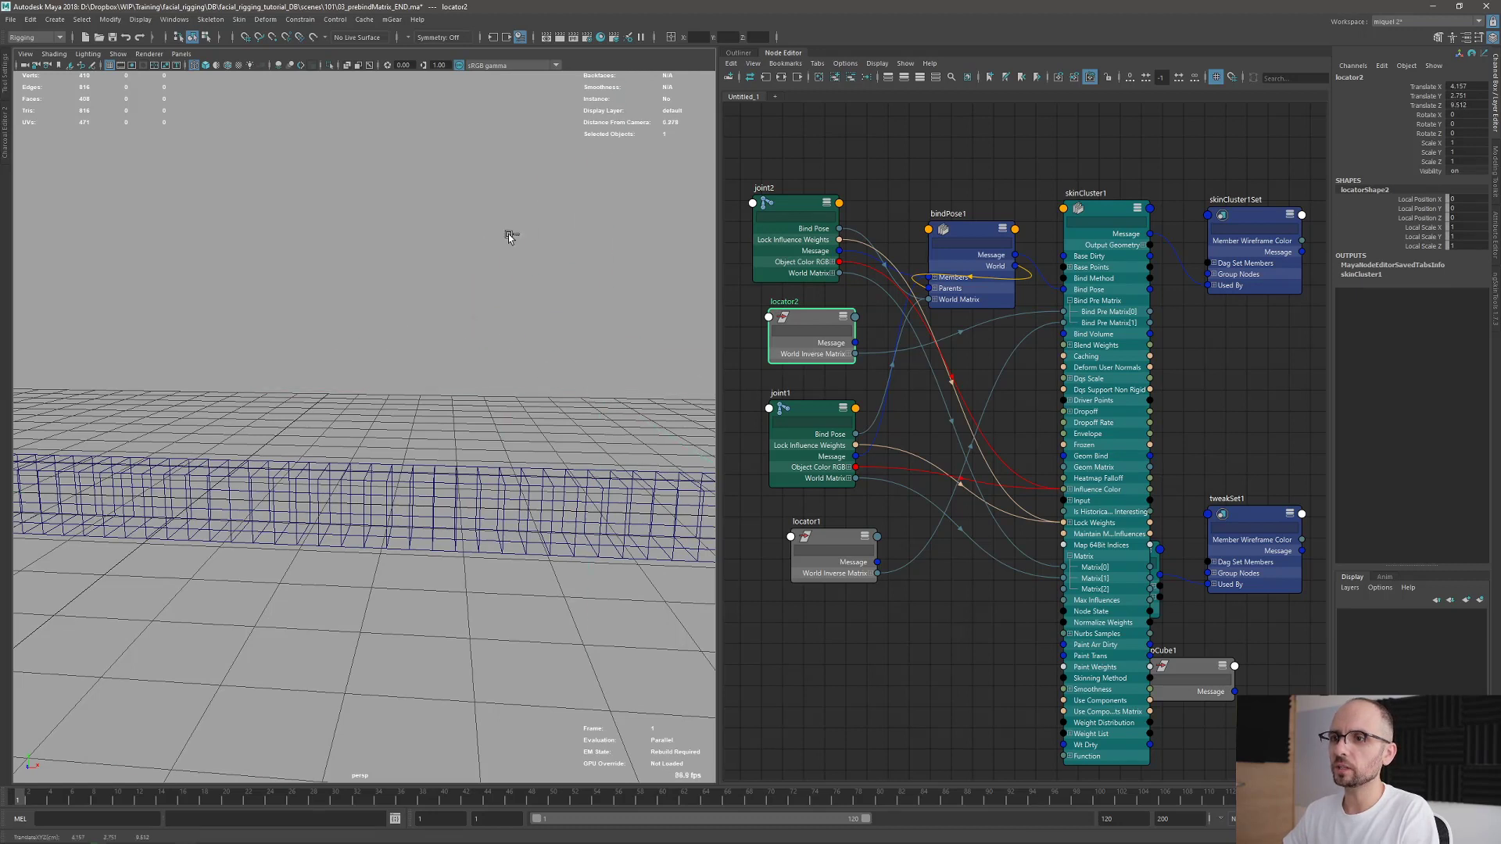
key("ctrl+z")
Step: Offset joint2 from locator2 by about 1.2 units in X
left_click_drag(516, 278, 580, 272)
left_click(540, 316)
right_click_drag(539, 318, 480, 352, "alt")
left_click_drag(480, 354, 530, 350)
middle_click_drag(868, 373, 869, 376)
key("q")
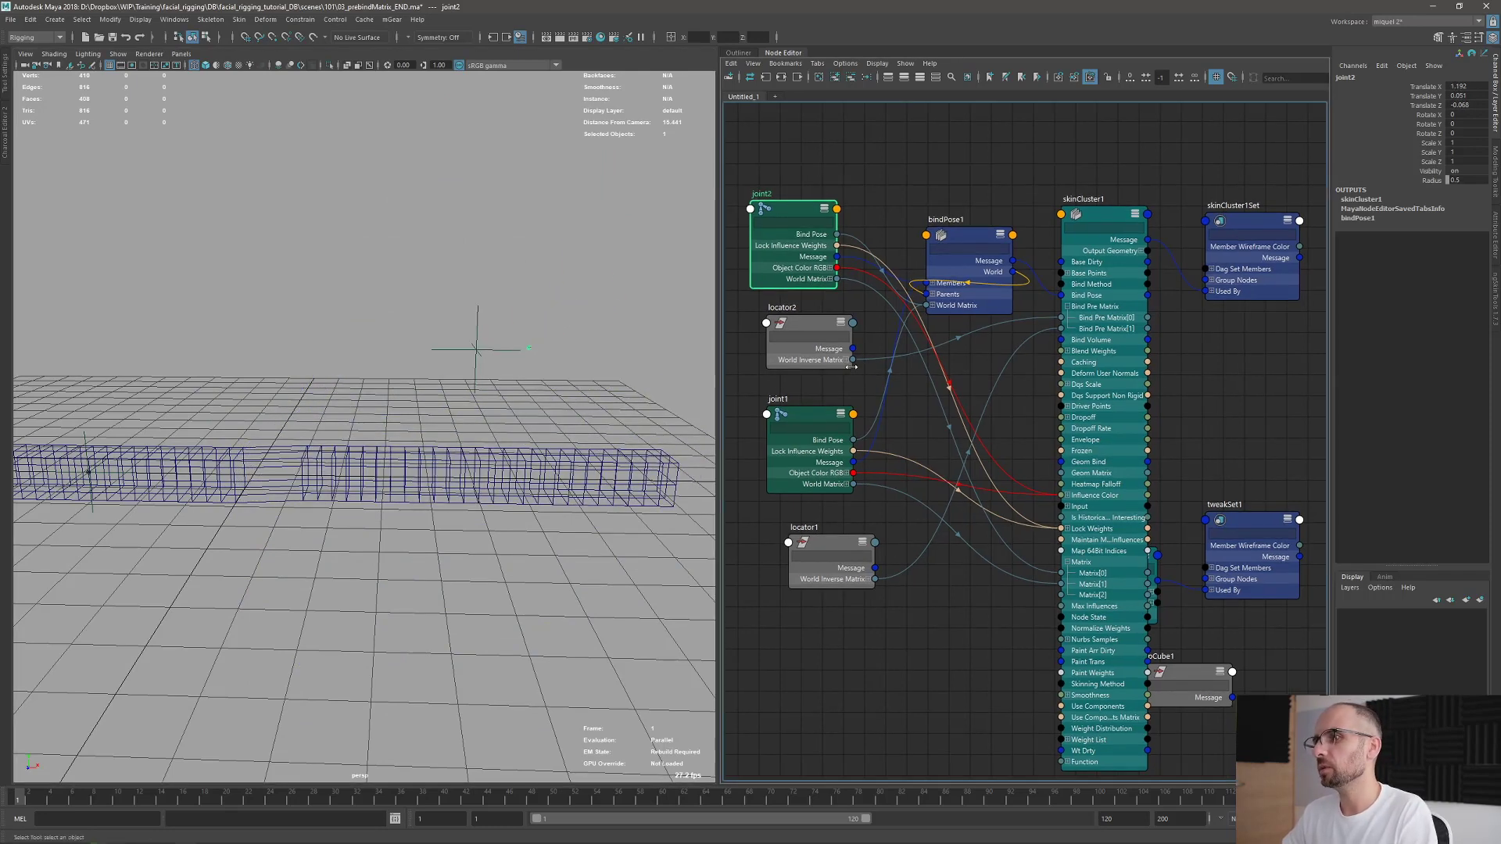
Step: Move locator2 and joint2 separately above the skinned cube, bringing joint2 to about X 6.2, Y 2.8
left_click(534, 351)
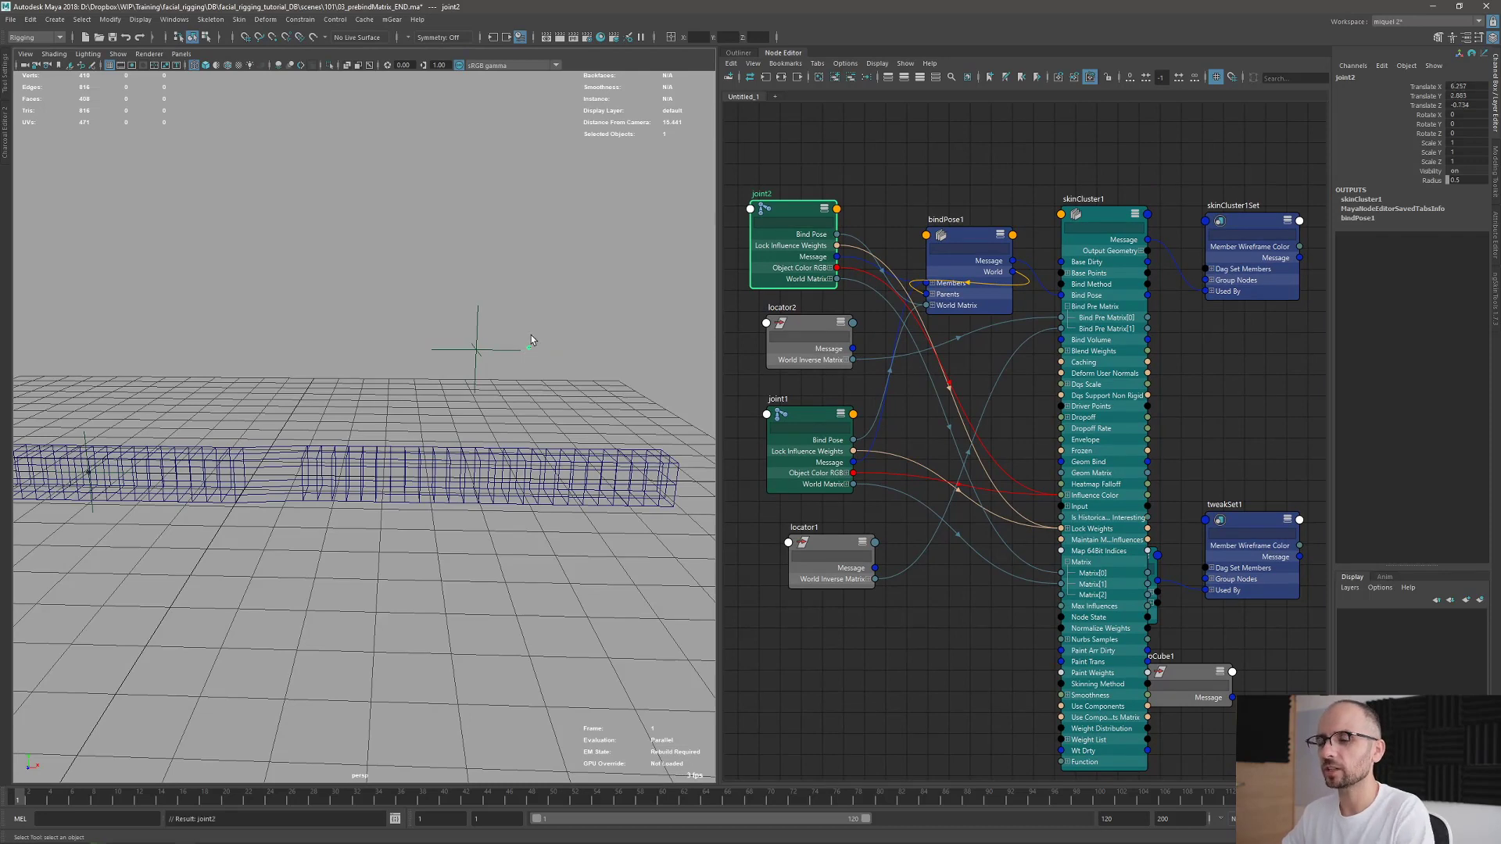
left_click(485, 353)
key("w")
left_click_drag(481, 354, 528, 353)
key("q")
left_click(530, 349)
key("w")
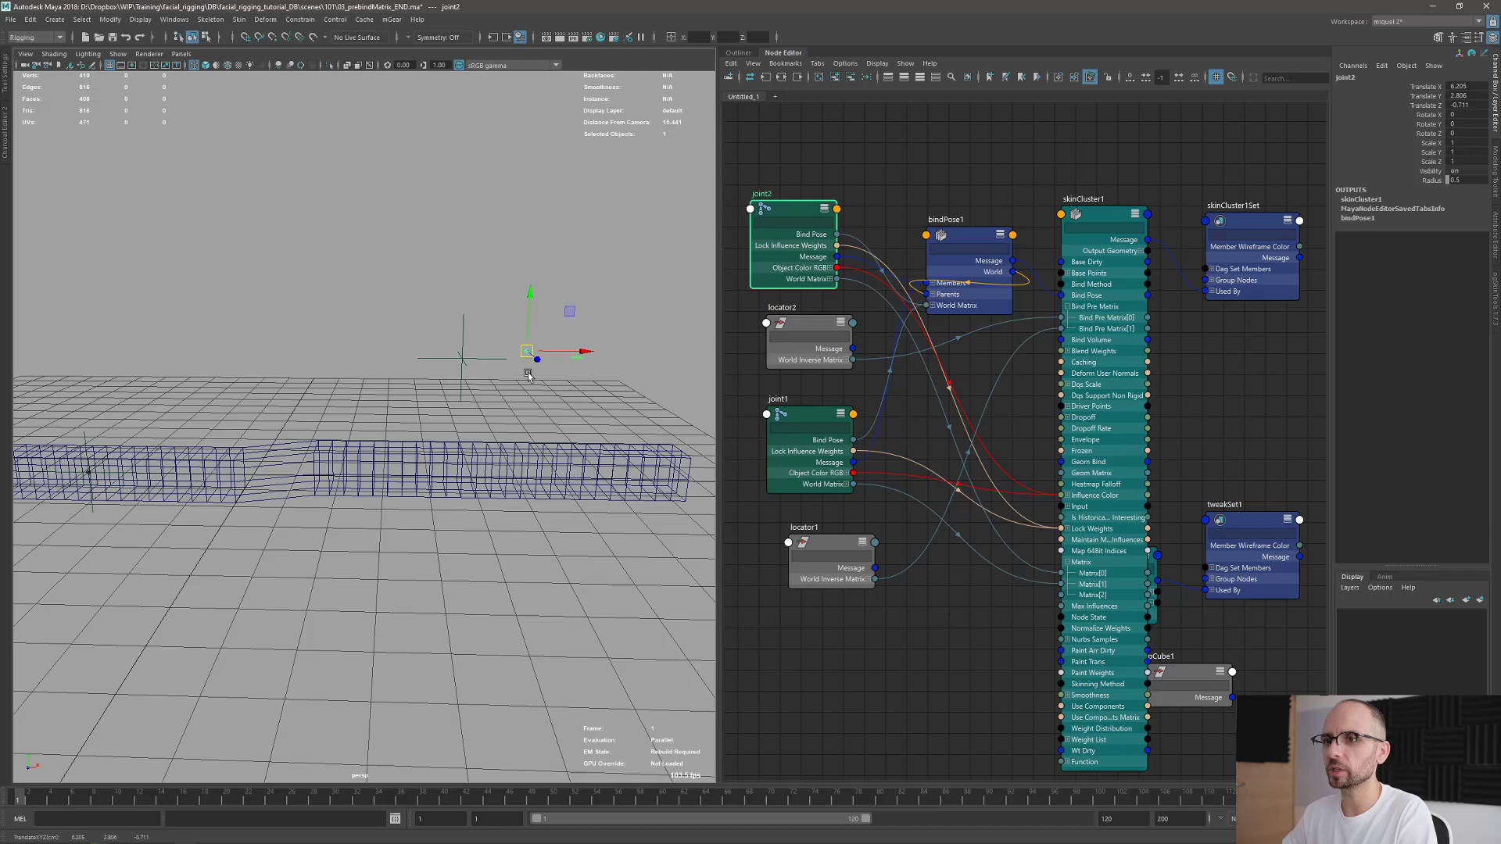
Step: Return joint2 and locator2 to zero translation
key("ctrl+z")
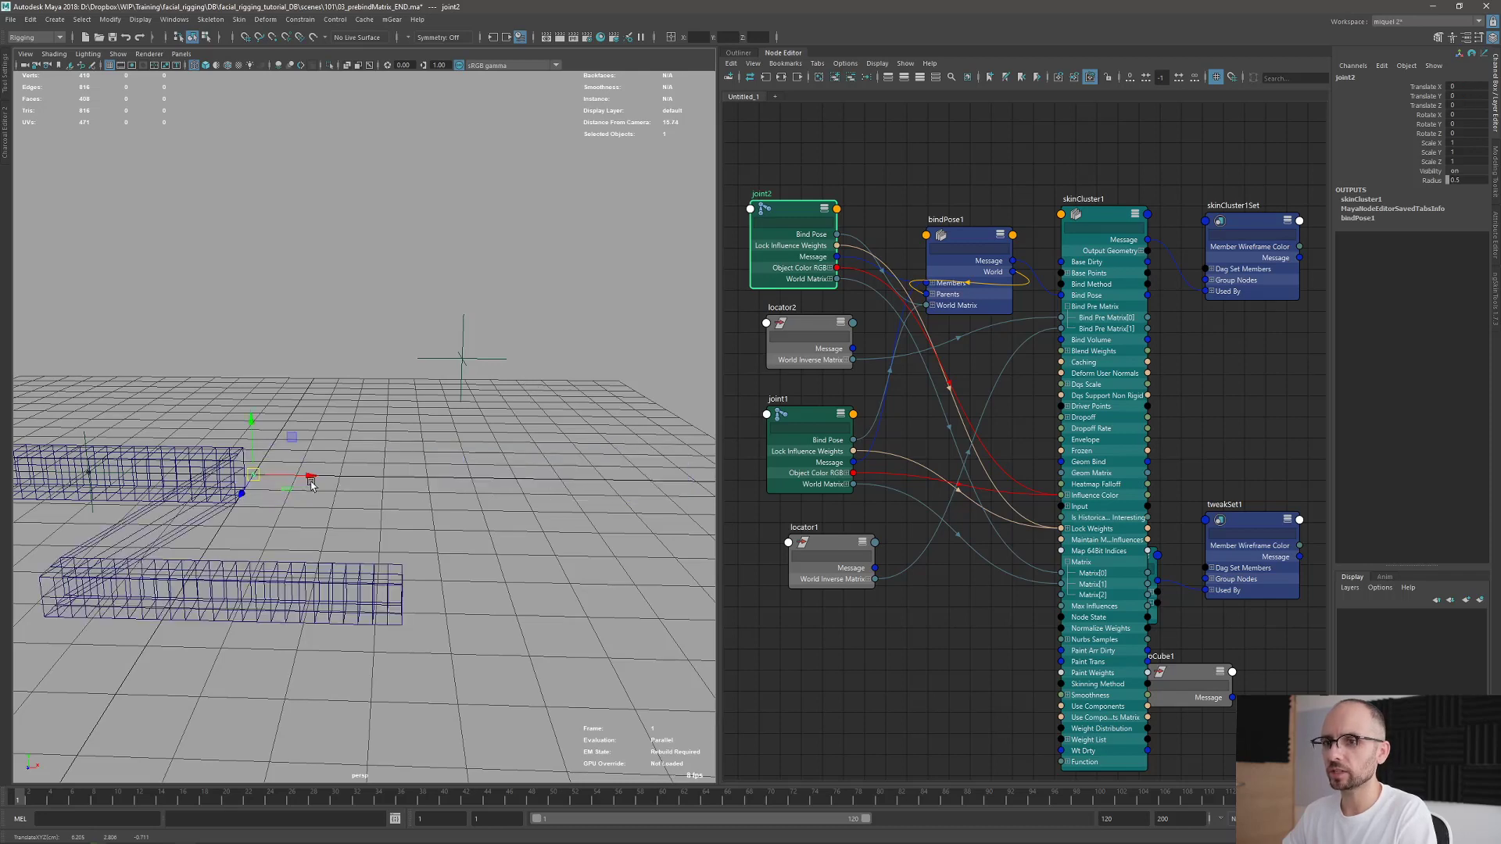
left_click(467, 395)
key("ctrl+z")
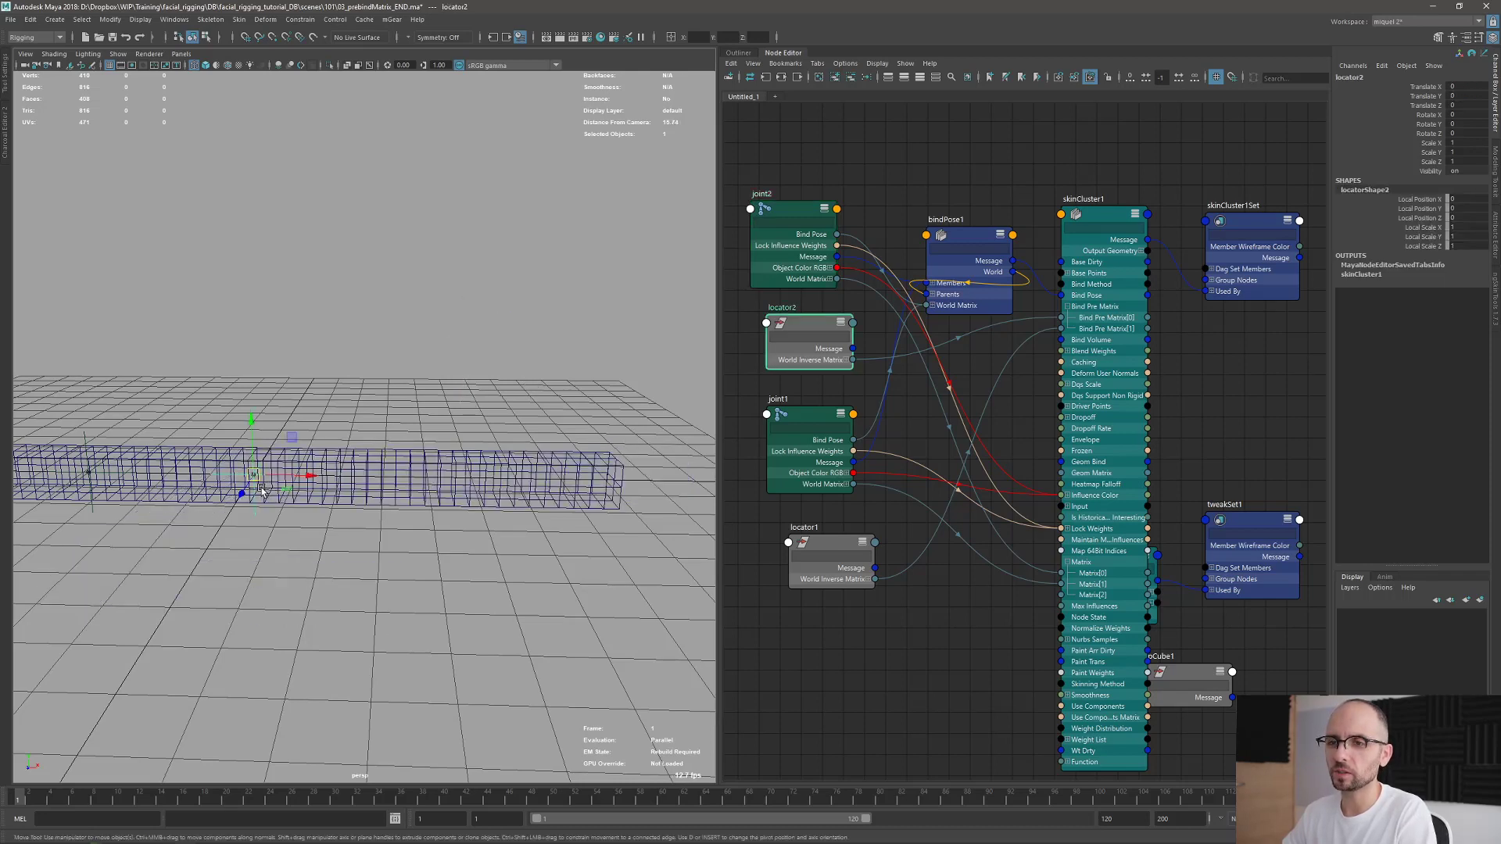
Step: Move joint2 and locator2 together to about X 3.4, Y 2.65, Z -0.85, and clear the selection
key("q")
scroll(258, 485, "up", 4)
middle_click_drag(258, 485, 324, 446, "alt")
left_click(267, 458, "shift")
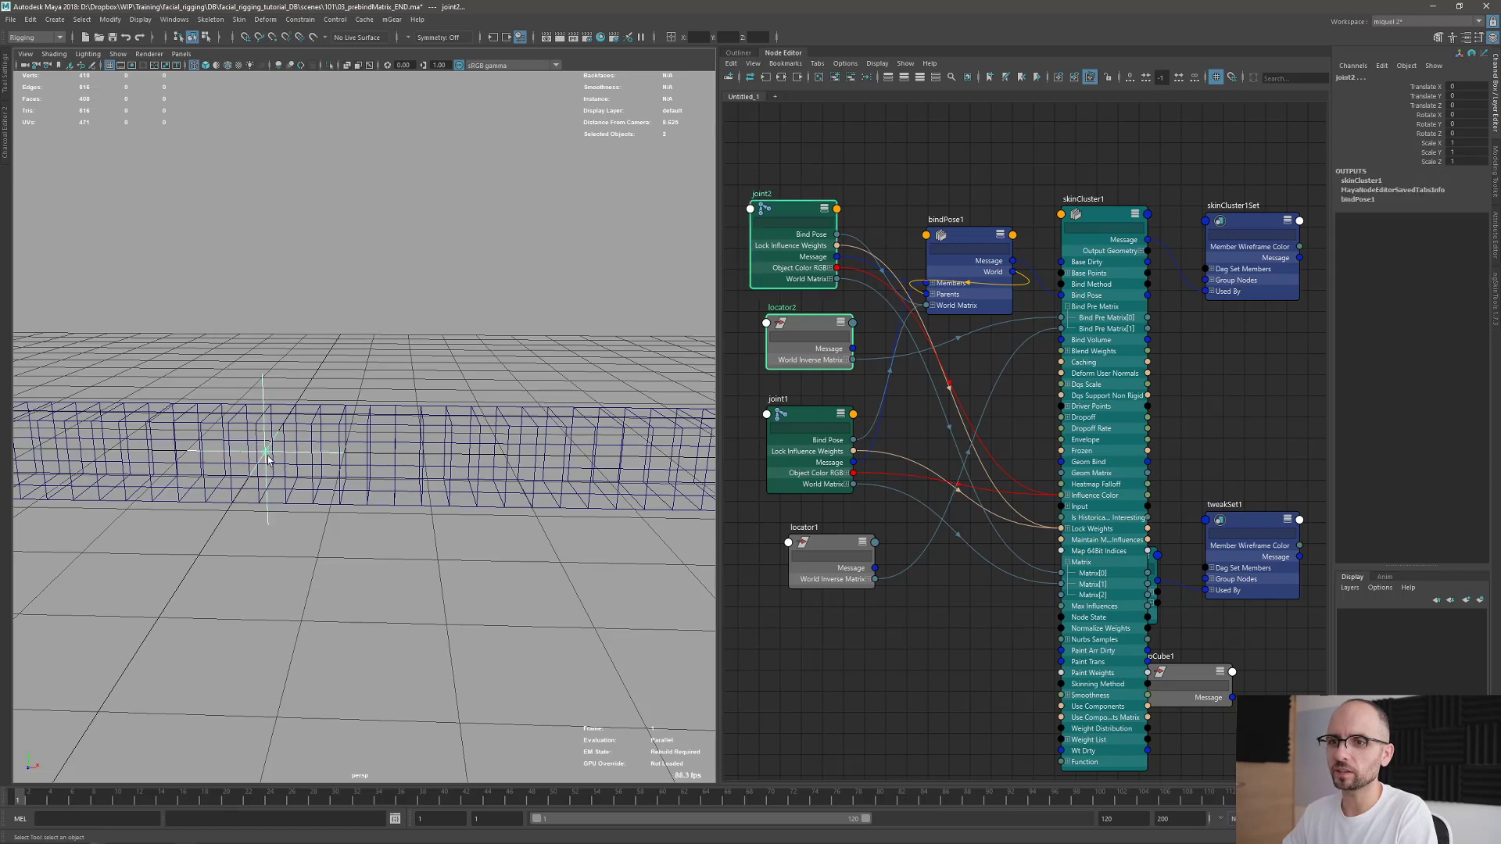
key("w")
left_click_drag(267, 456, 543, 238)
scroll(599, 283, "down", 5)
left_click_drag(599, 283, 513, 323, "alt")
key("q")
left_click(450, 358)
left_click_drag(406, 398, 373, 383, "alt")
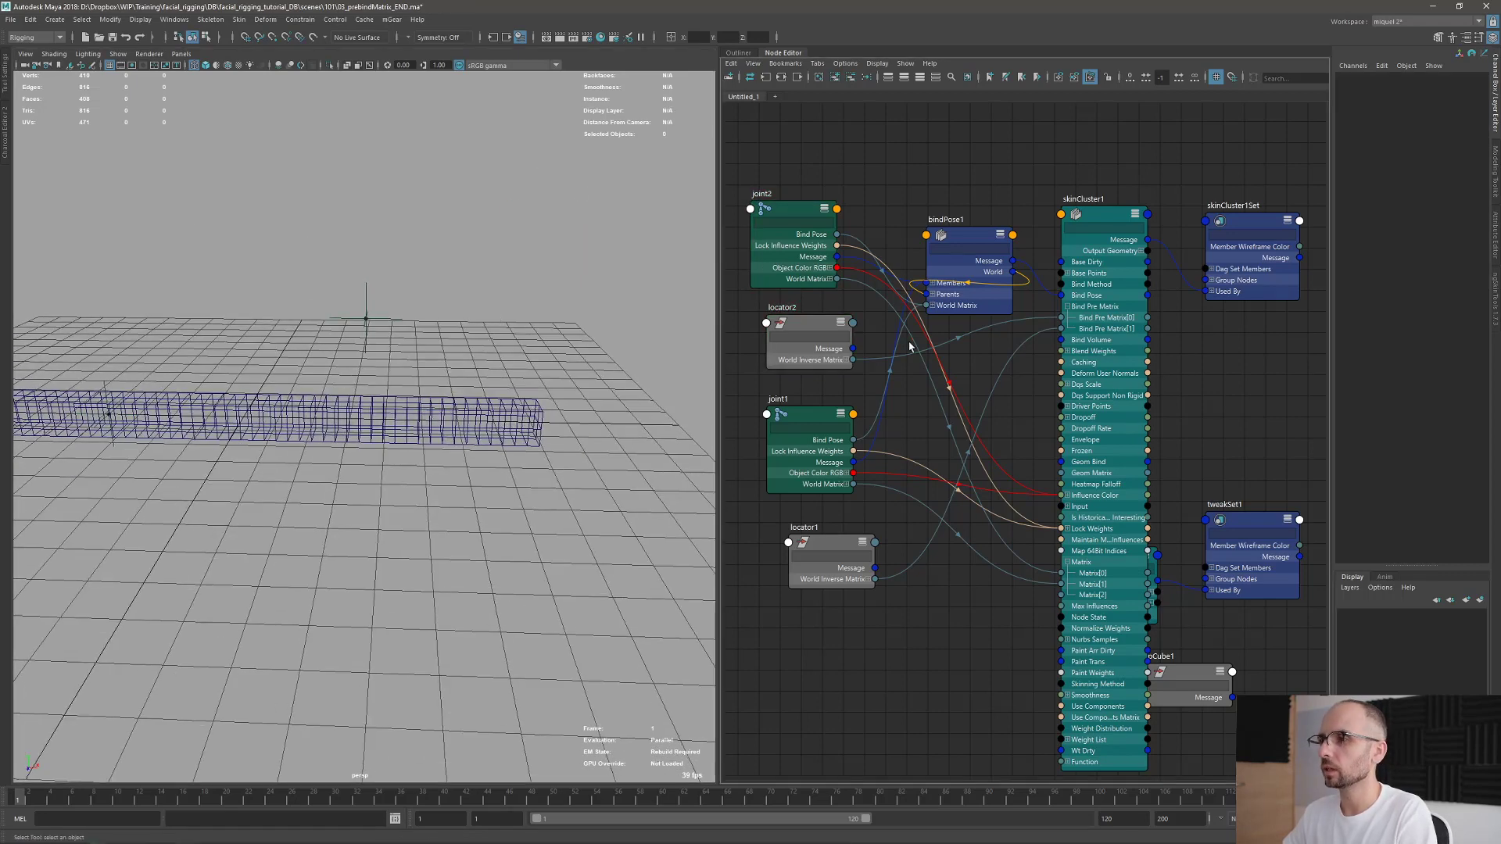
Step: Connect locator2's World Matrix[0] to Bind Pre Matrix[0] on skinCluster1, replacing its World Inverse Matrix connection
left_click_drag(812, 325, 794, 310)
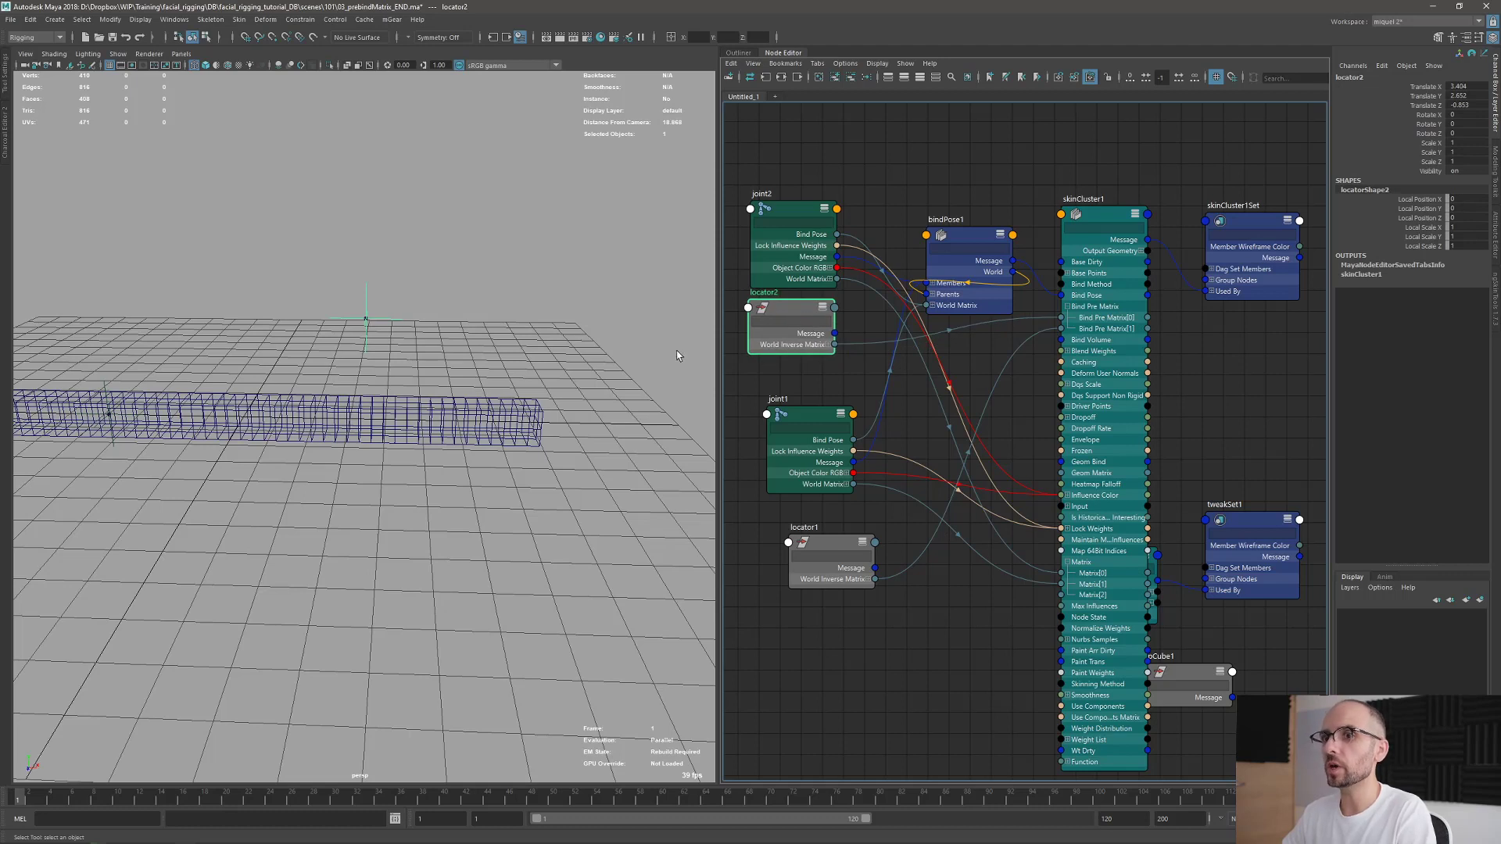
left_click(830, 345)
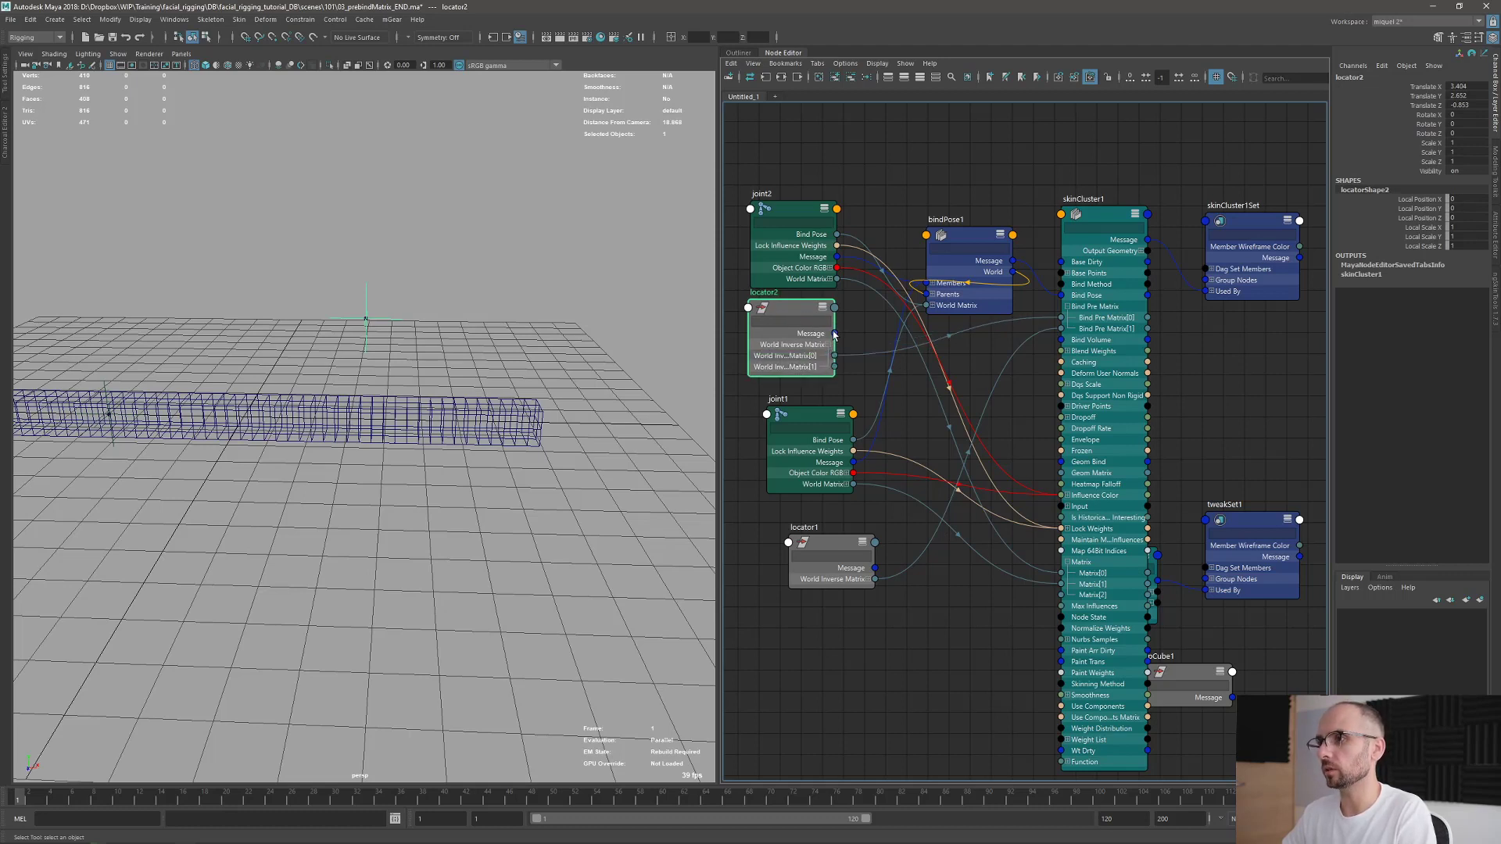
left_click_drag(793, 311, 789, 321)
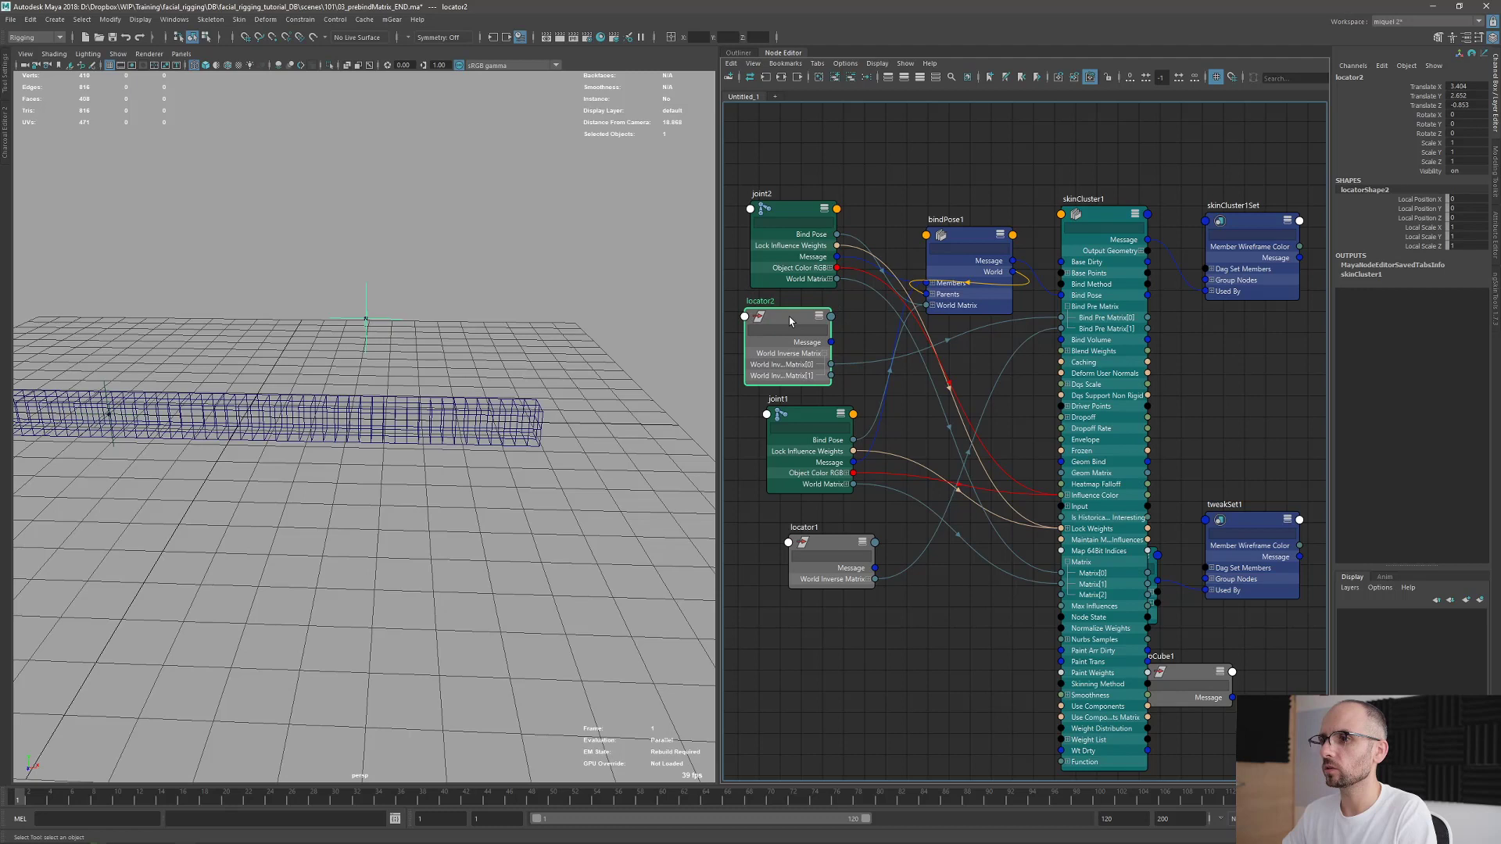
left_click(830, 316)
mouse_move(872, 467)
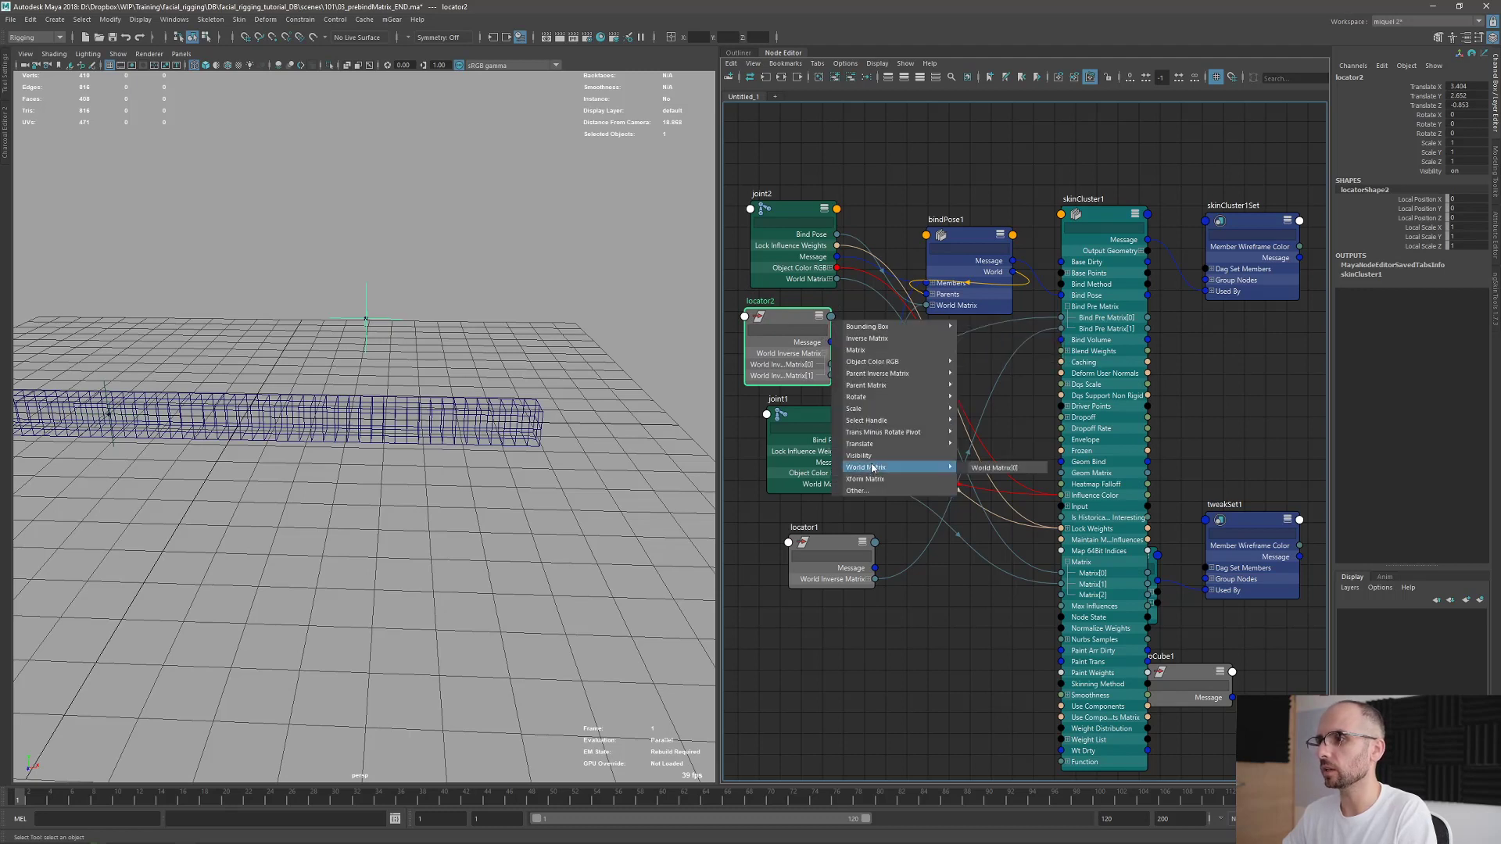
left_click(993, 467)
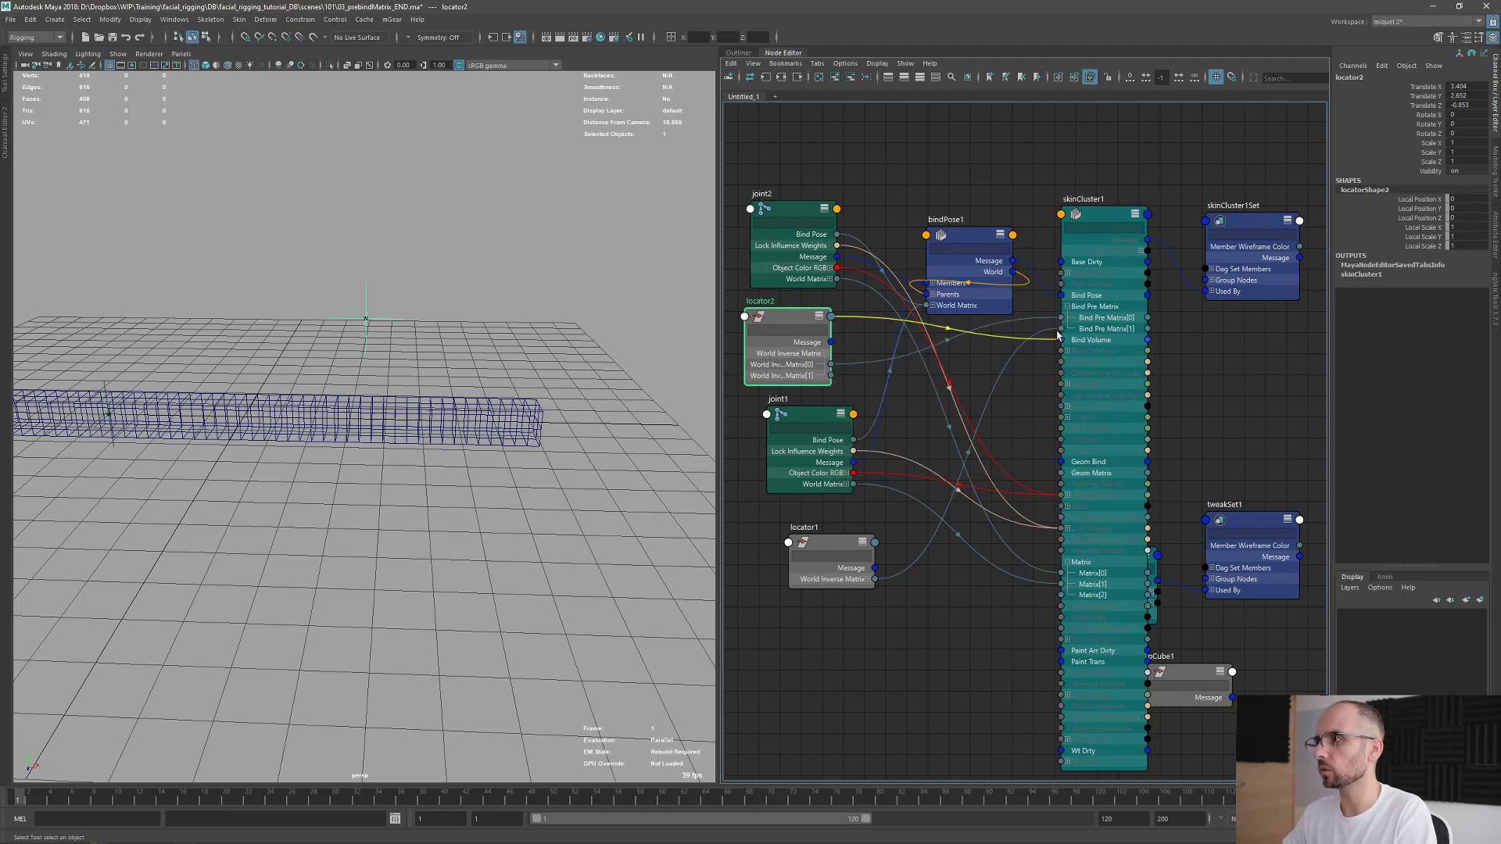
left_click(1061, 318)
Step: Raise joint2 to about Y 6.3 and reset locator2's transforms to zero
scroll(354, 297, "down", 5)
left_click_drag(353, 312, 362, 416, "alt")
key("w")
scroll(360, 415, "up", 3)
left_click(360, 338)
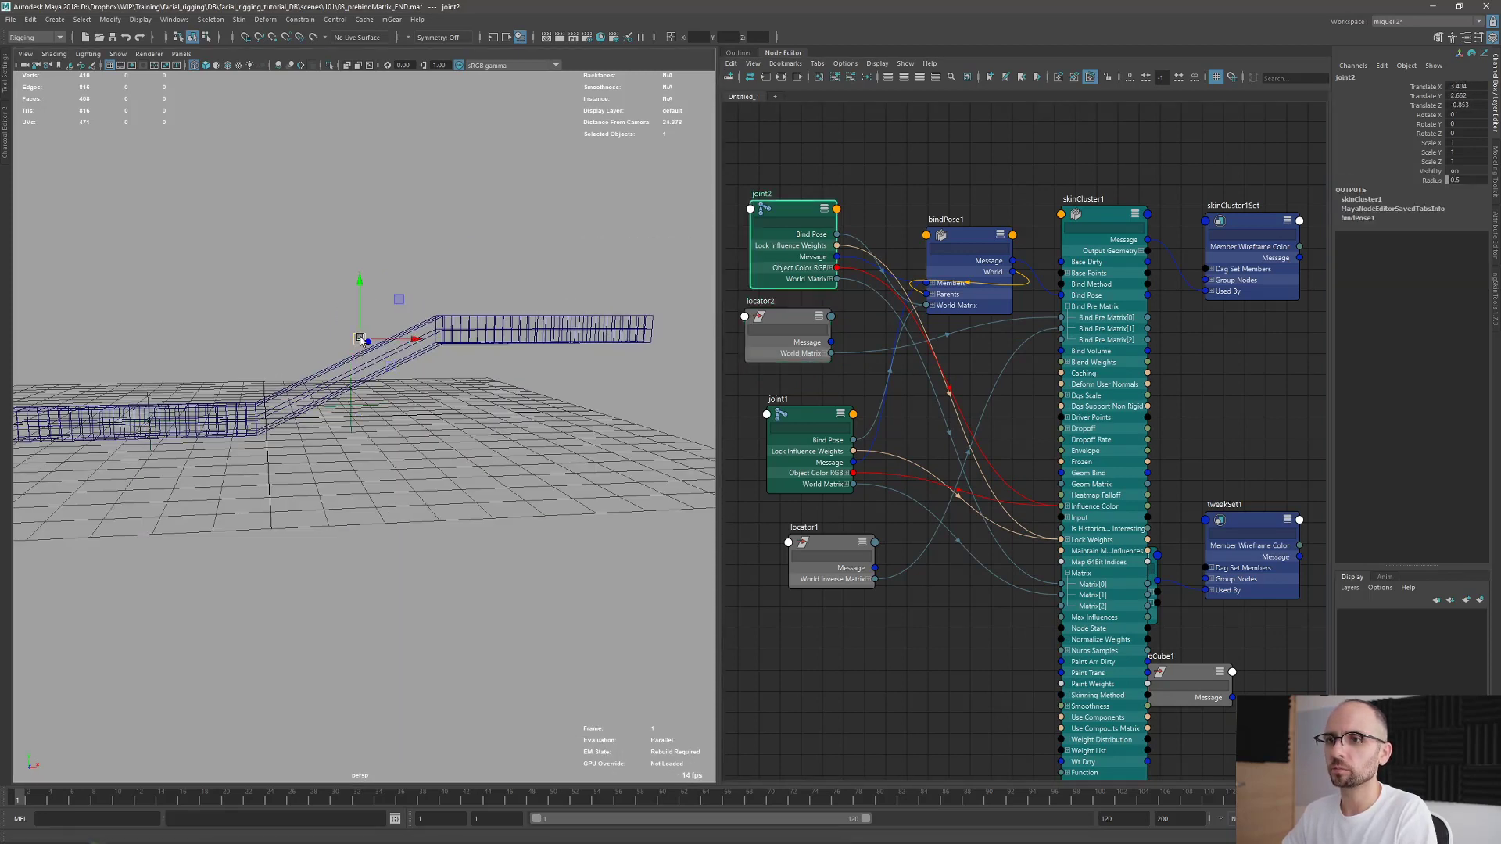
left_click_drag(359, 338, 454, 236)
key("q")
left_click(351, 405)
key("ctrl+alt+r")
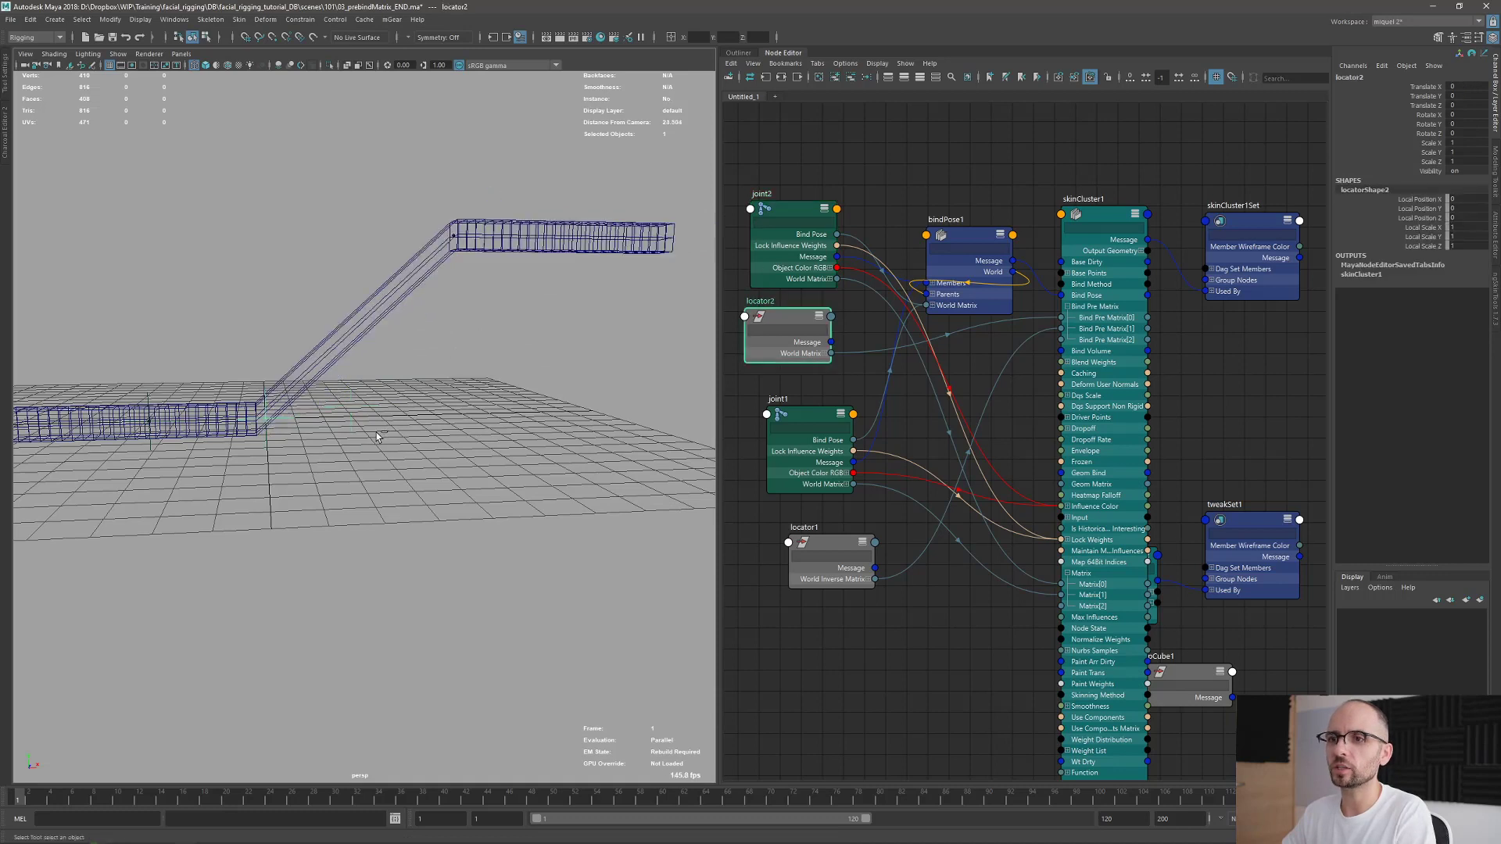
Step: Lower joint2 to the grid and raise locator2 to about X 3.35, Y 4.8, leaving locator2 selected
scroll(384, 291, "down", 2)
left_click(439, 273)
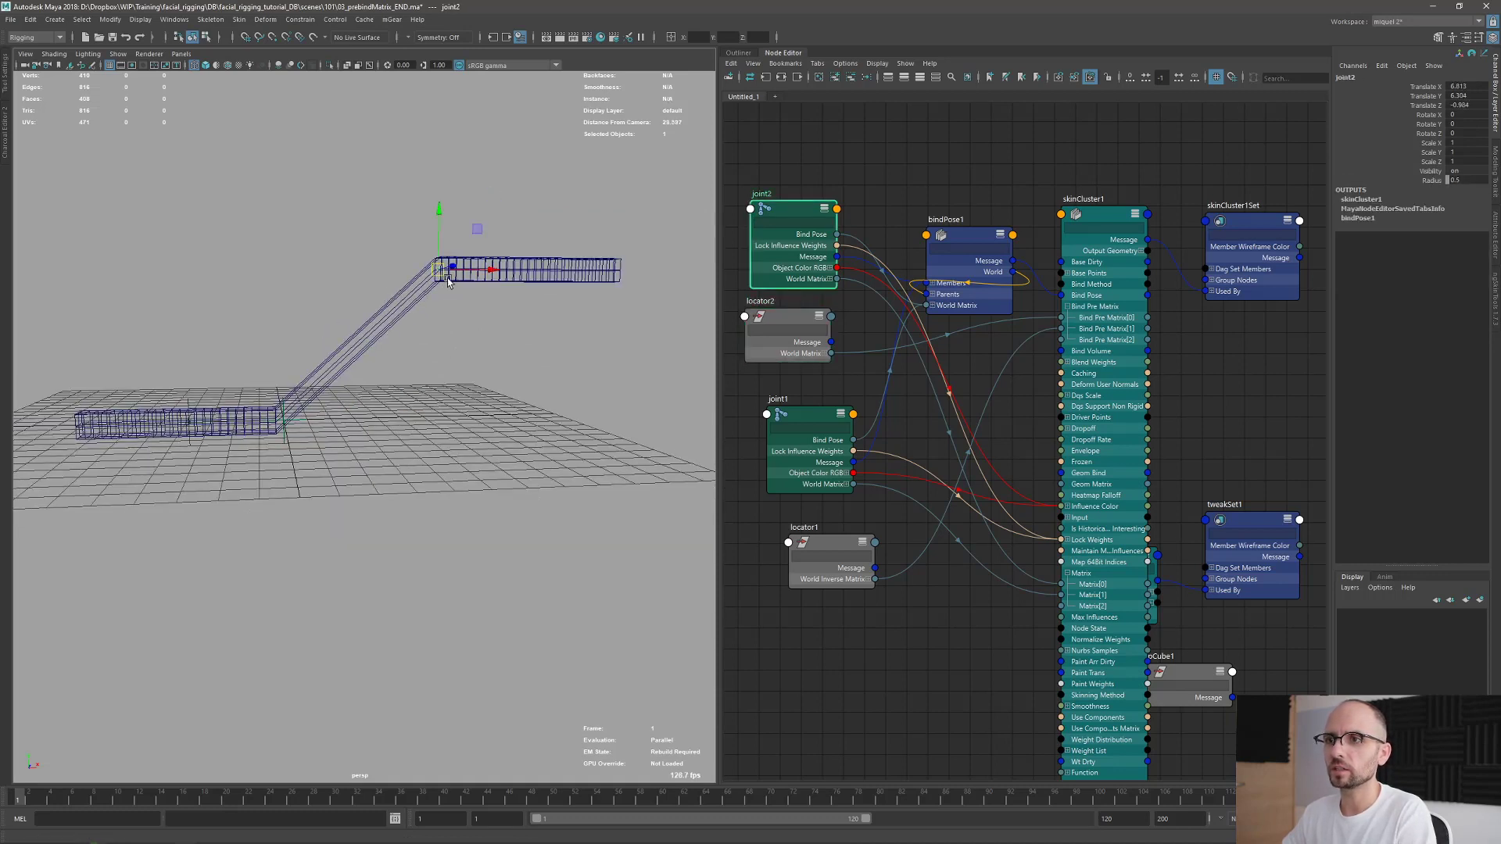
left_click_drag(475, 235, 383, 377)
key("q")
left_click(283, 398)
key("w")
left_click_drag(281, 412, 358, 299)
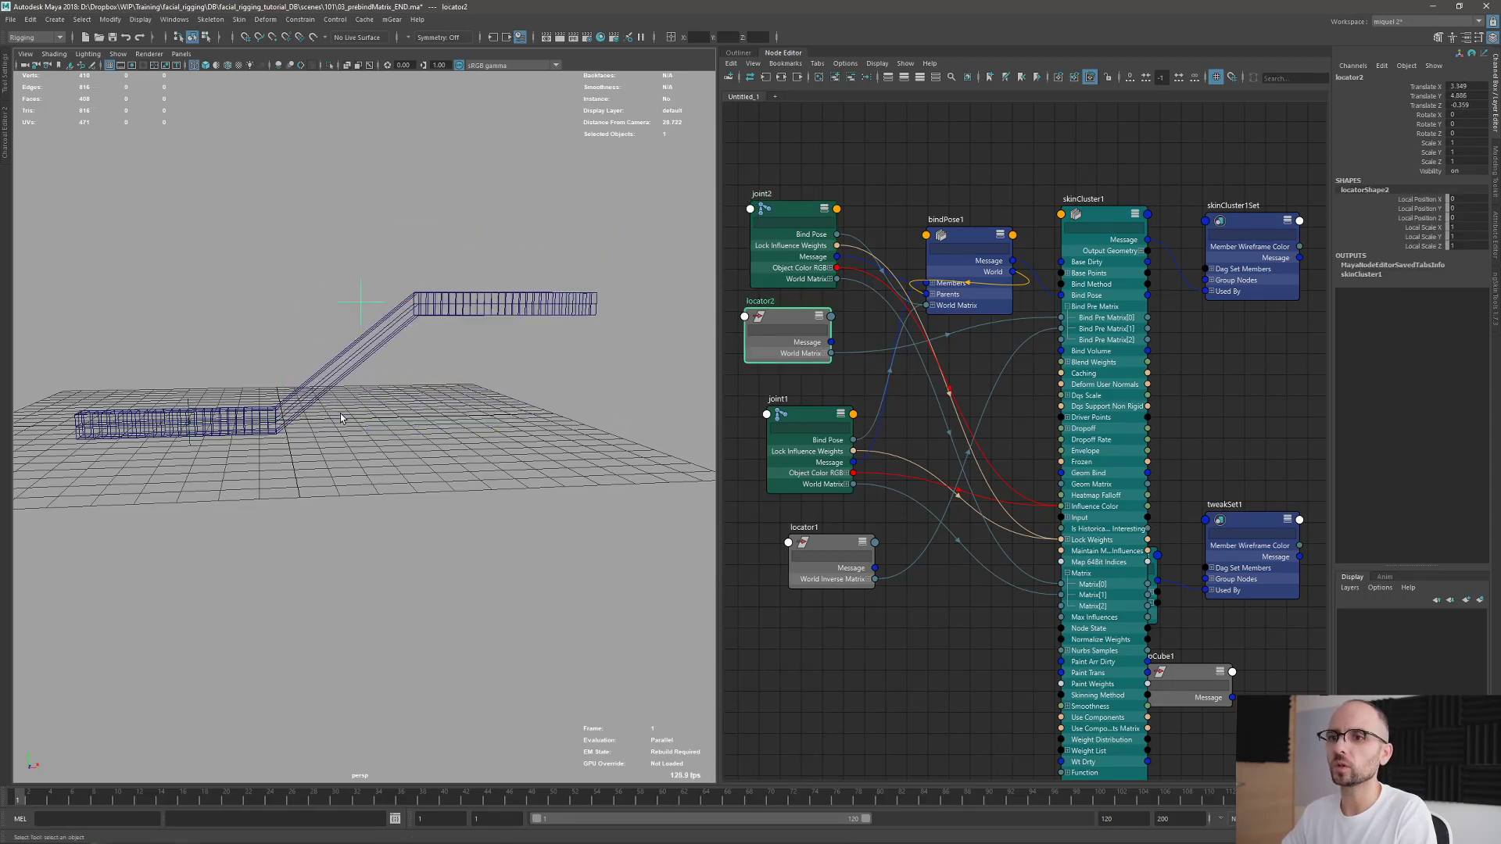
left_click(340, 415)
key("w")
key("q")
left_click(359, 299)
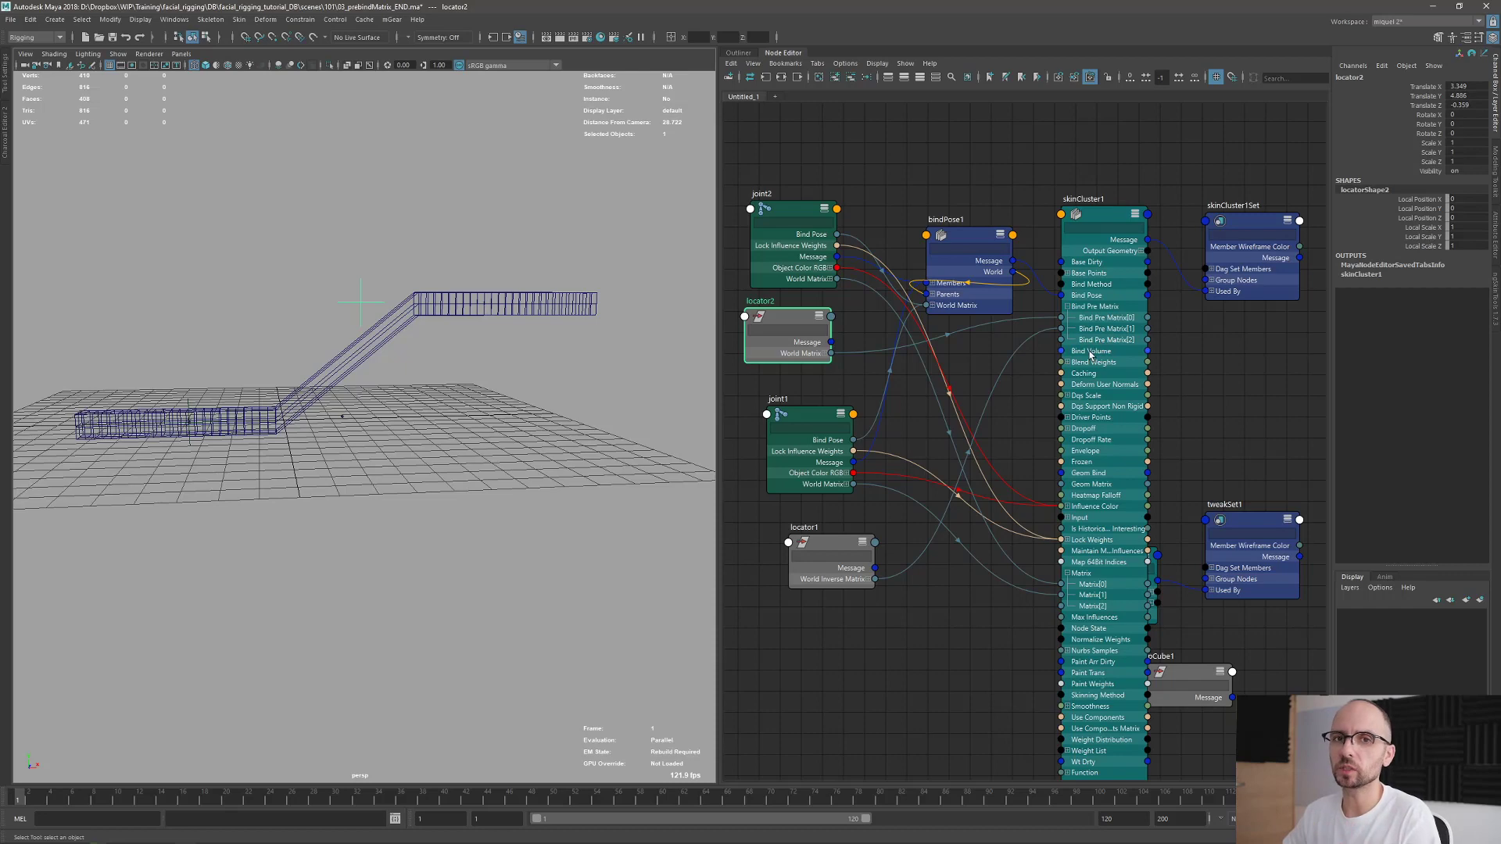
Step: Select joint1 and locator1 in turn to examine their placement on the lower half of the skinned cube
right_click_drag(117, 457, 283, 442, "alt")
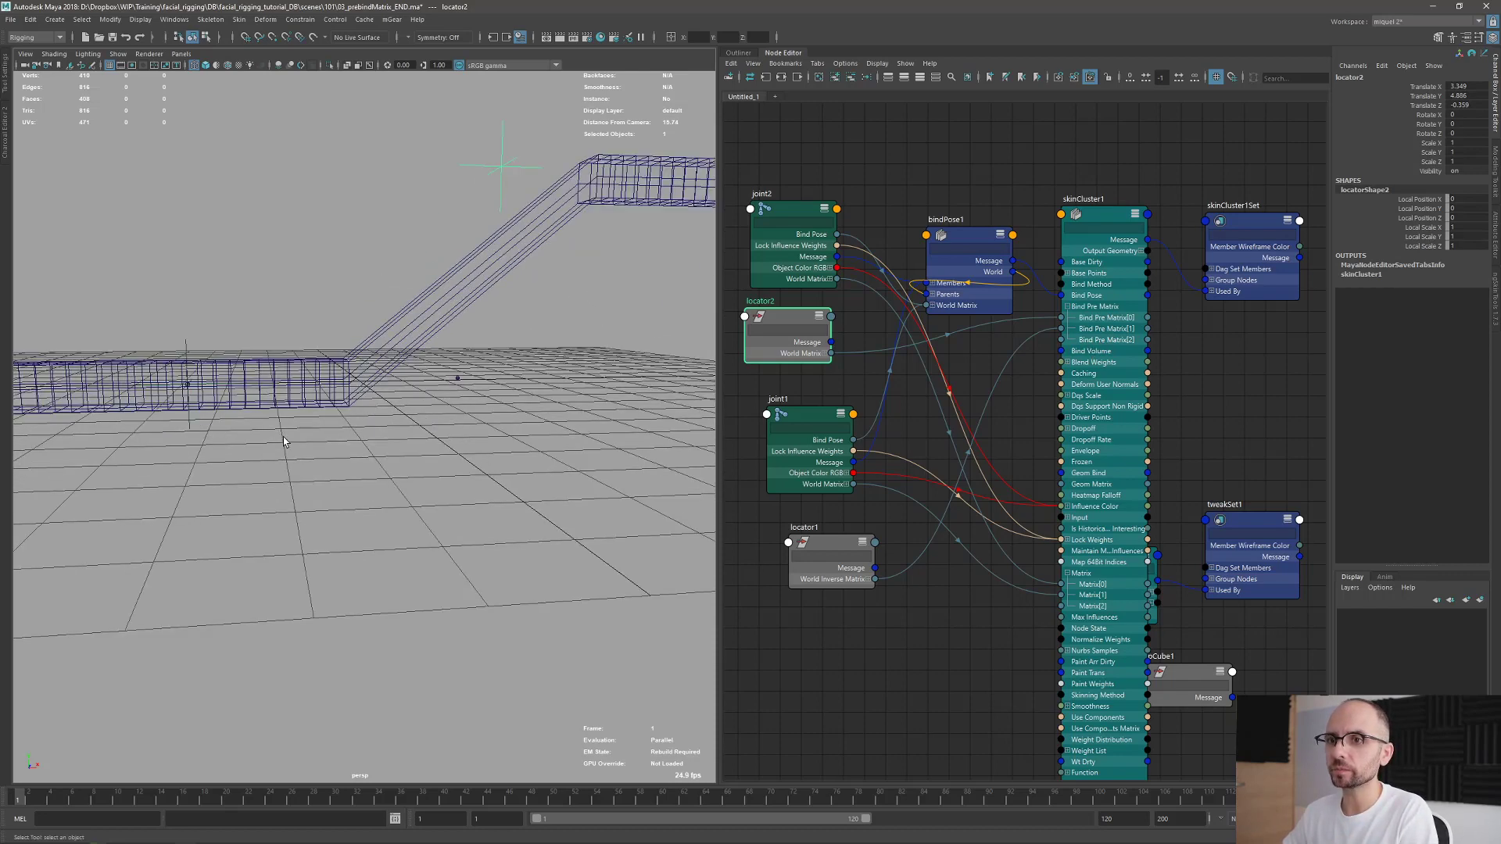
left_click(189, 389)
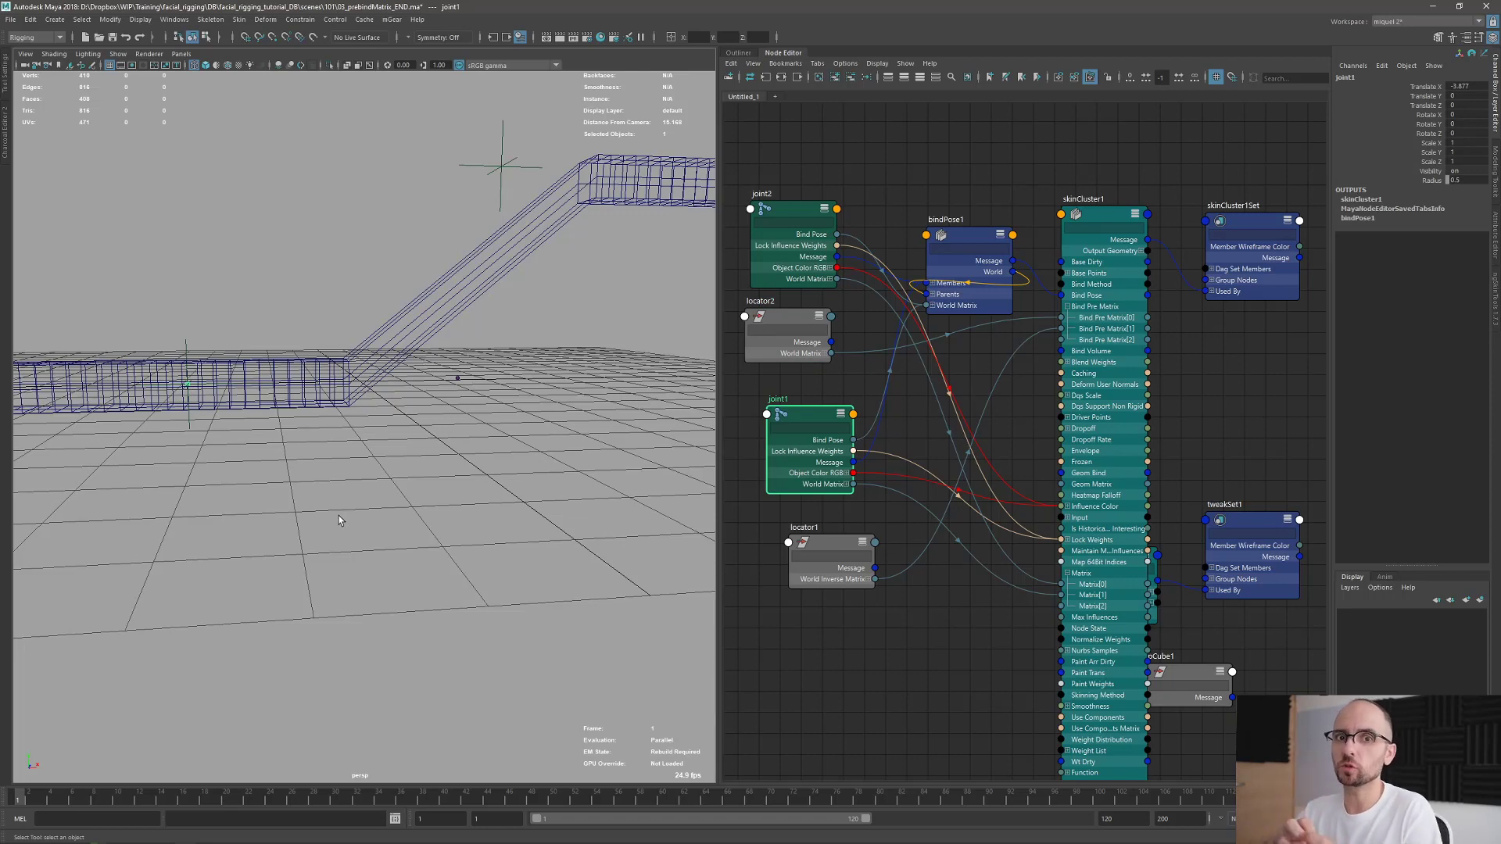
middle_click_drag(225, 344, 257, 338, "alt")
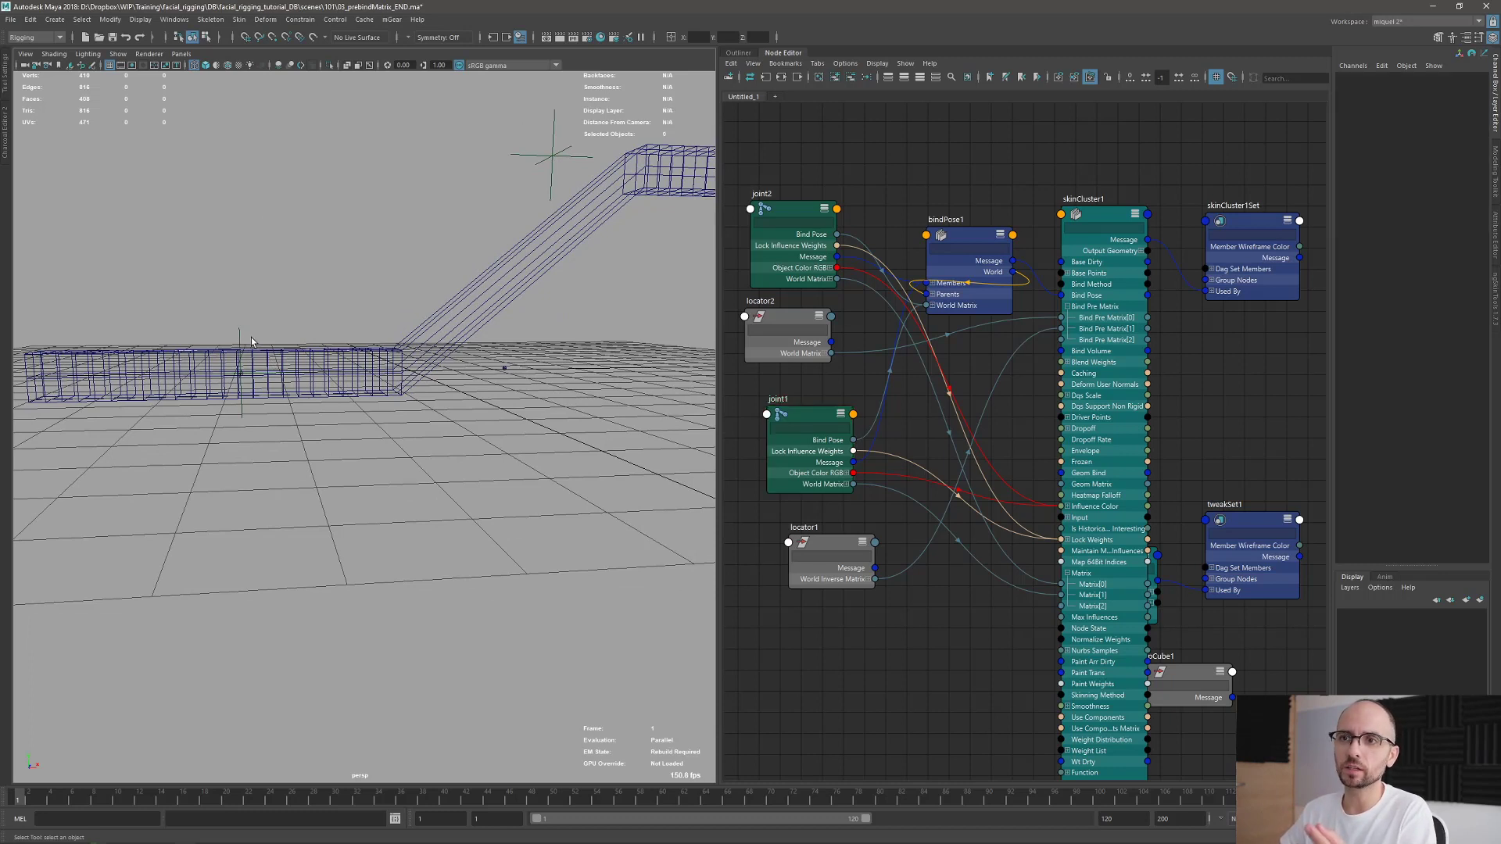
left_click(251, 337)
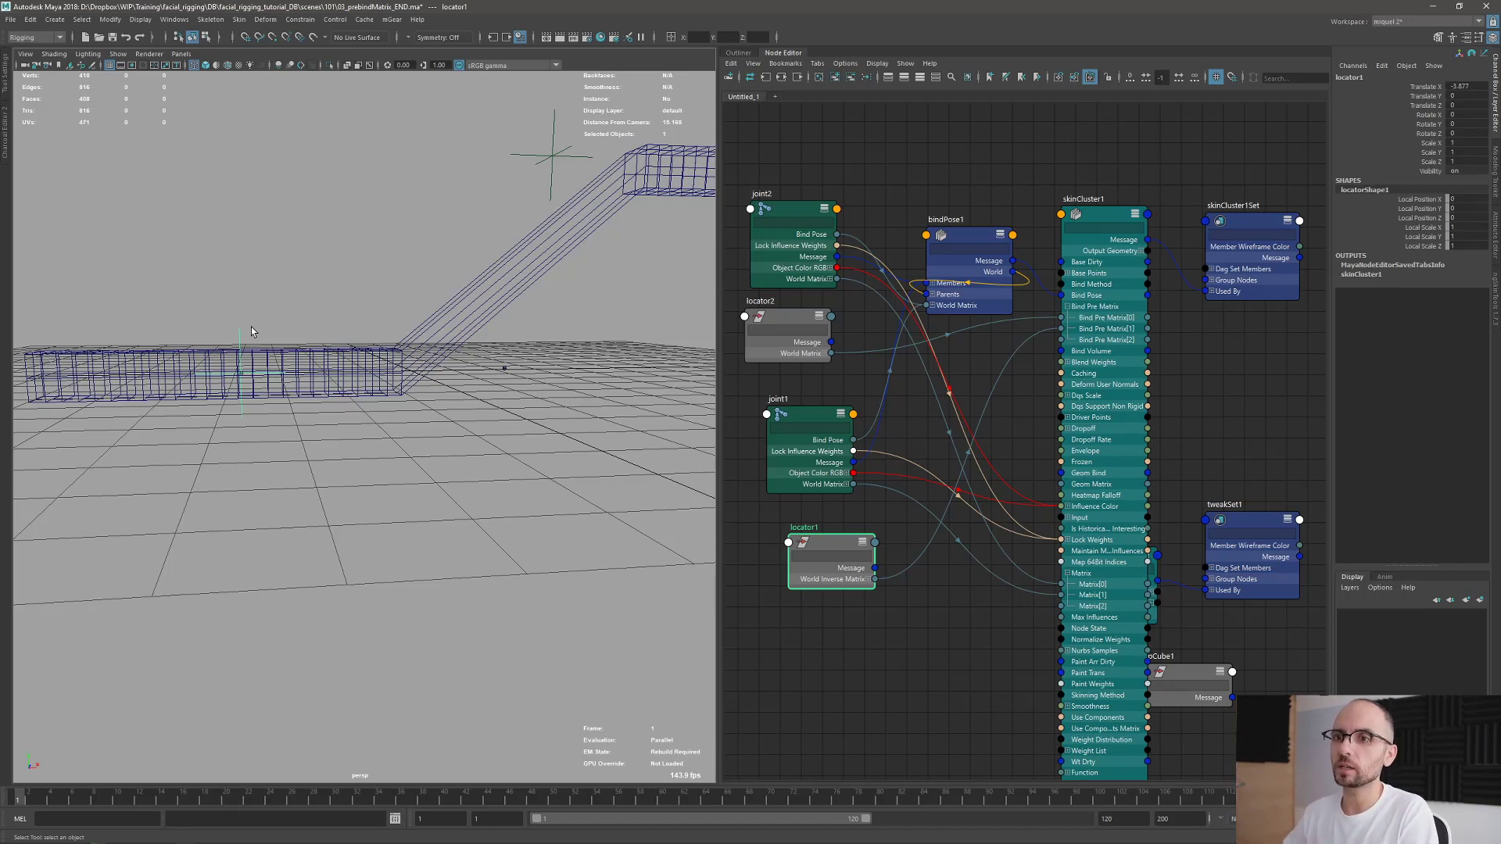
scroll(395, 407, "down", 6)
left_click_drag(481, 344, 509, 399, "alt")
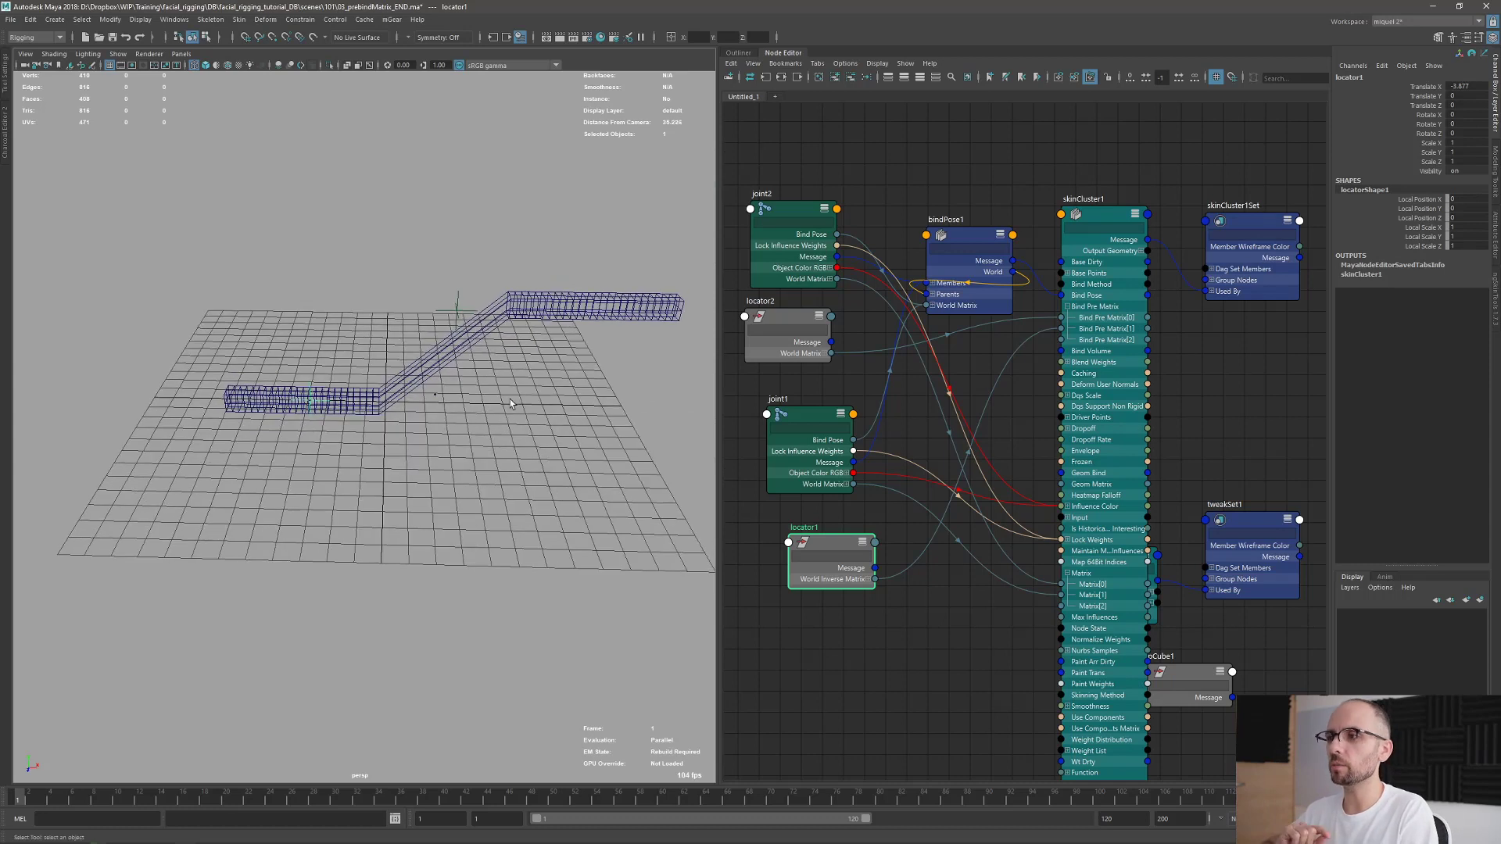